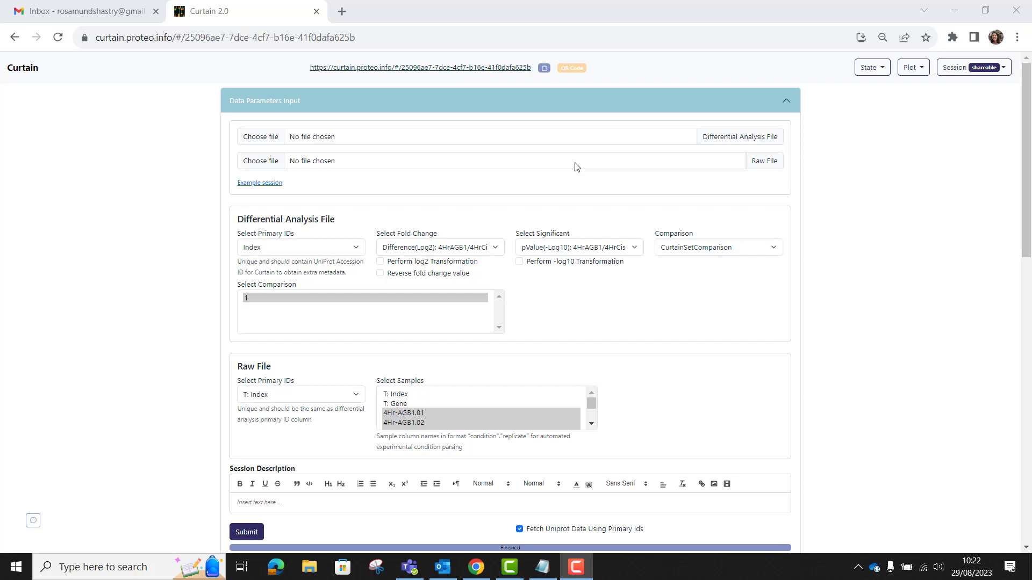
# Step: Open the custom legend colour dialog for the volcano plot and inspect each category's marker colour before closing it
pyautogui.scroll(-15, 575, 166)
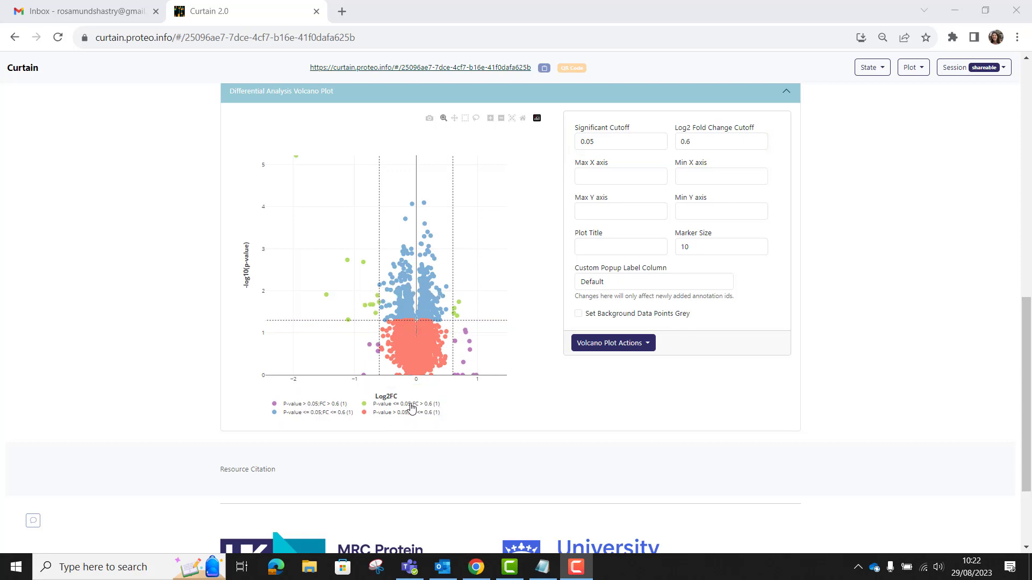
pyautogui.click(618, 347)
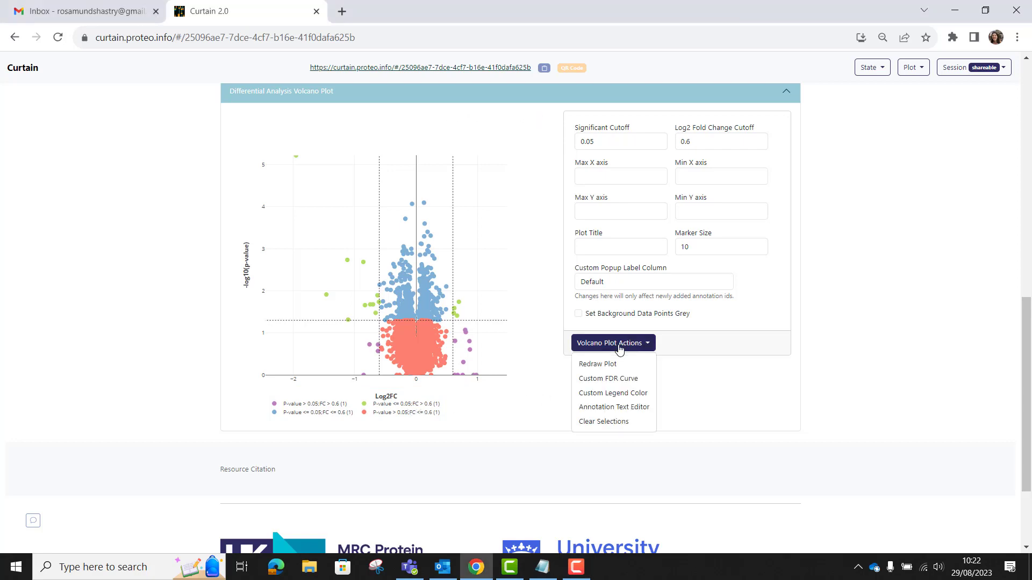
pyautogui.click(613, 394)
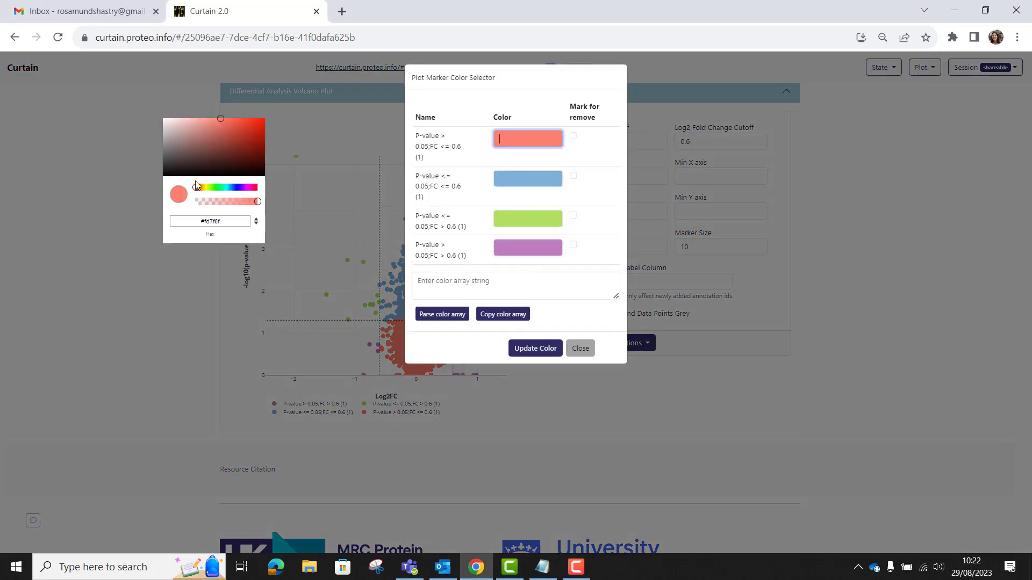
pyautogui.click(510, 178)
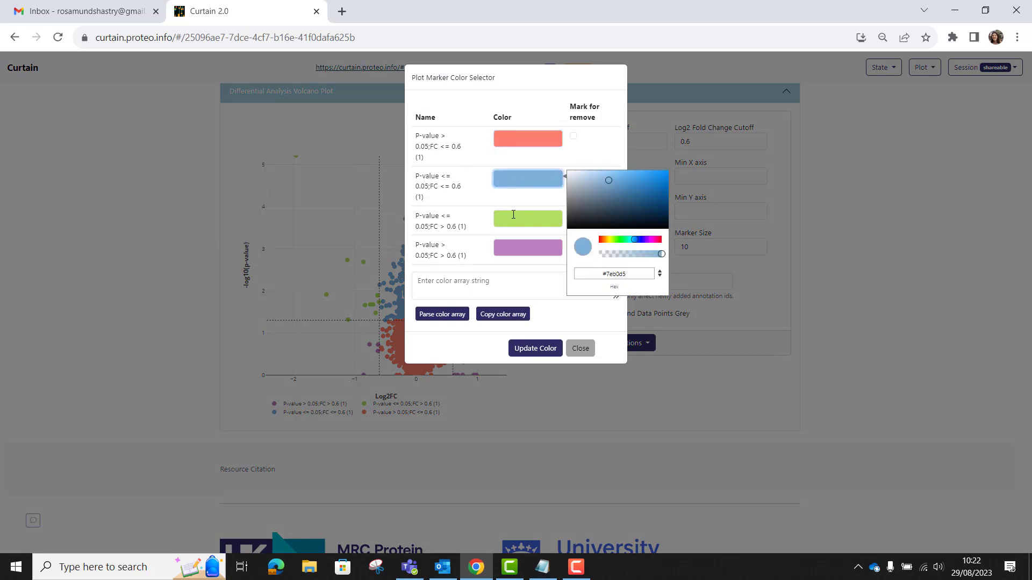
pyautogui.click(511, 218)
pyautogui.click(517, 248)
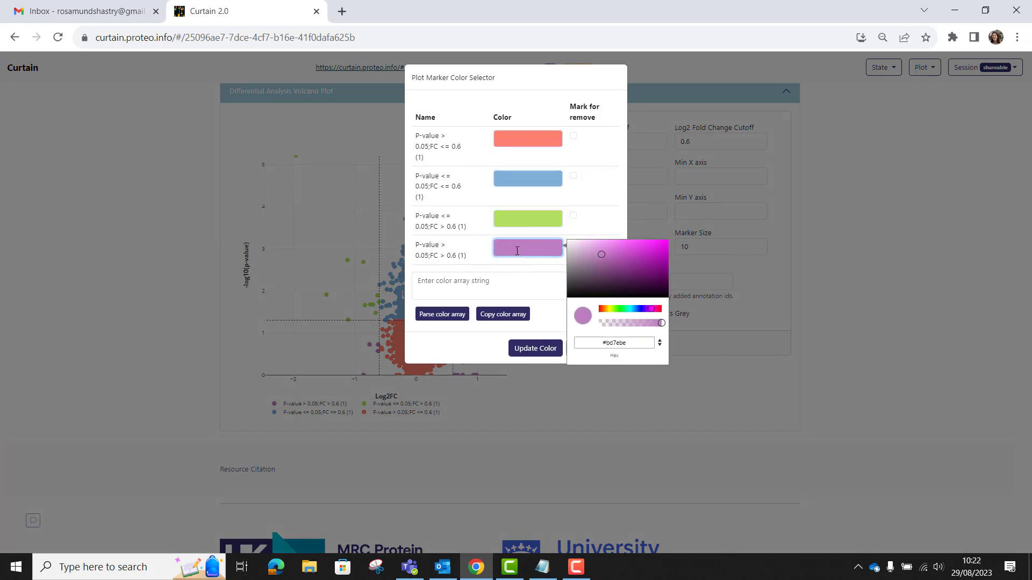
pyautogui.click(492, 358)
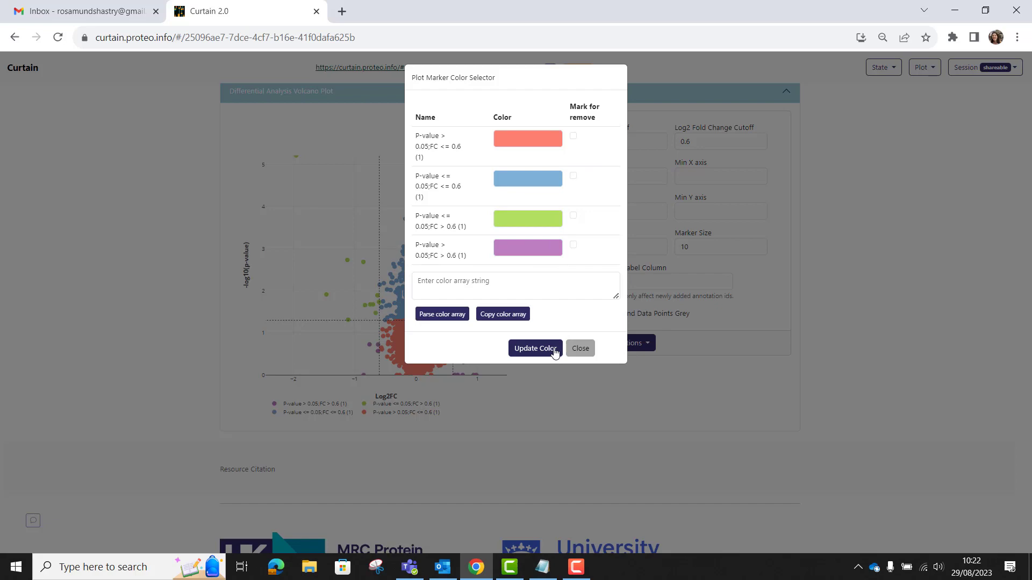
pyautogui.click(582, 349)
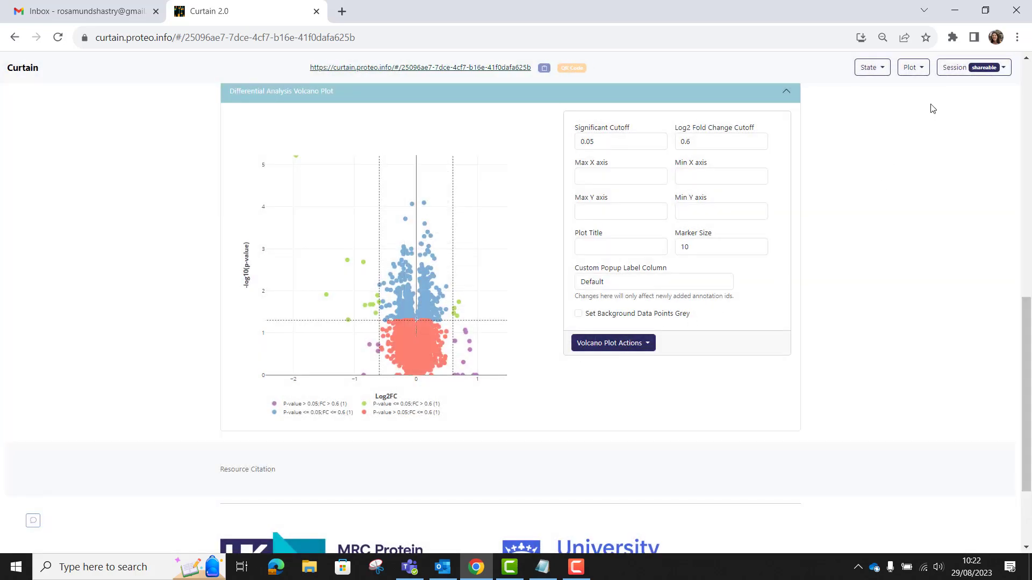
# Step: Apply the Tol_bright built-in colour palette with Reset Volcano Color enabled
pyautogui.click(914, 69)
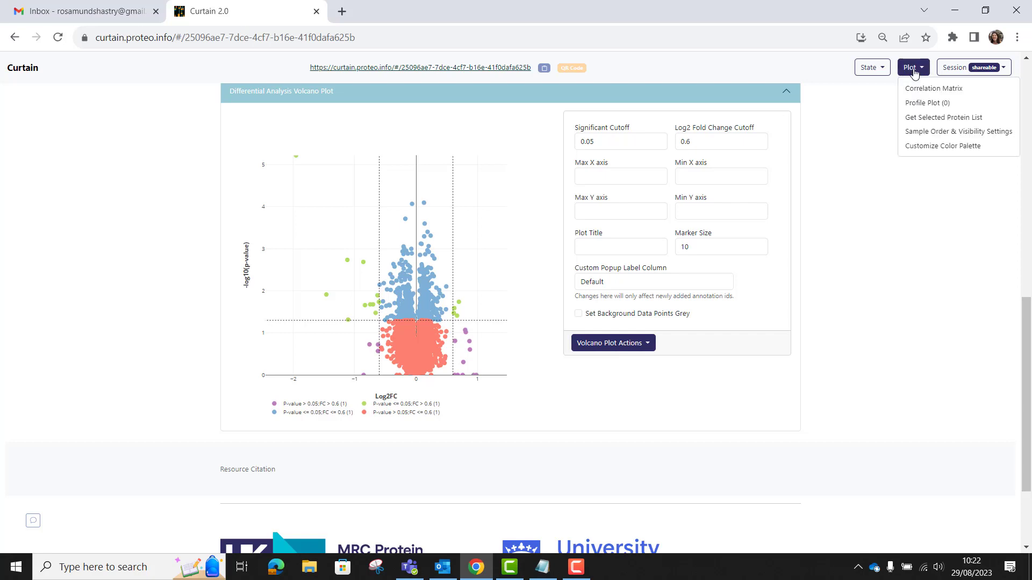
pyautogui.click(916, 146)
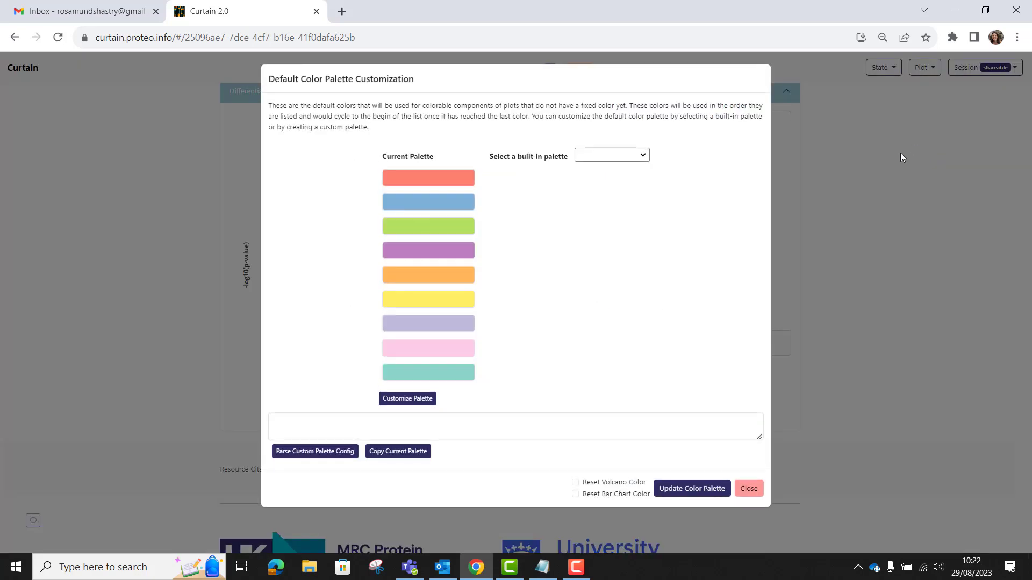
pyautogui.click(643, 157)
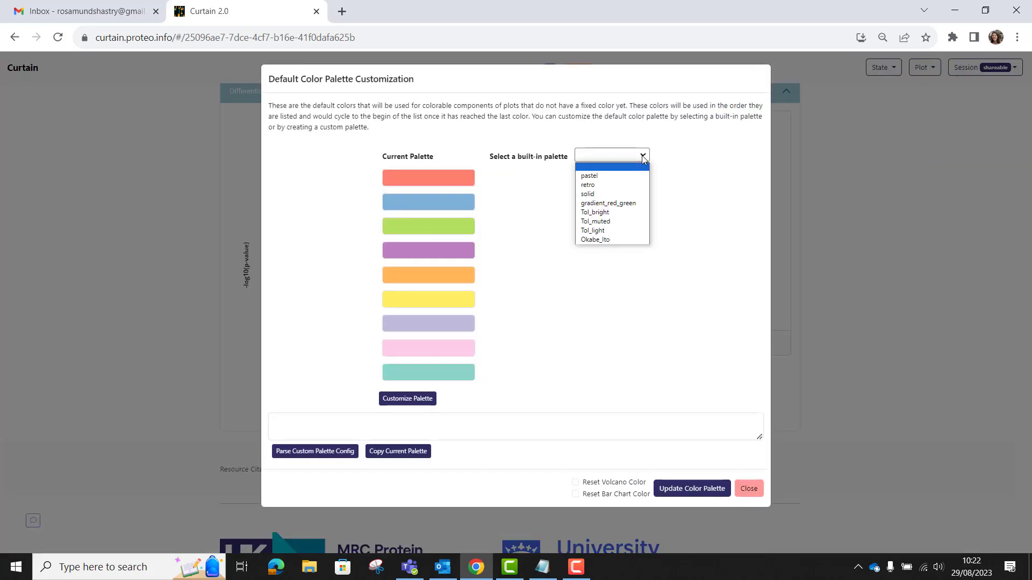
pyautogui.click(615, 213)
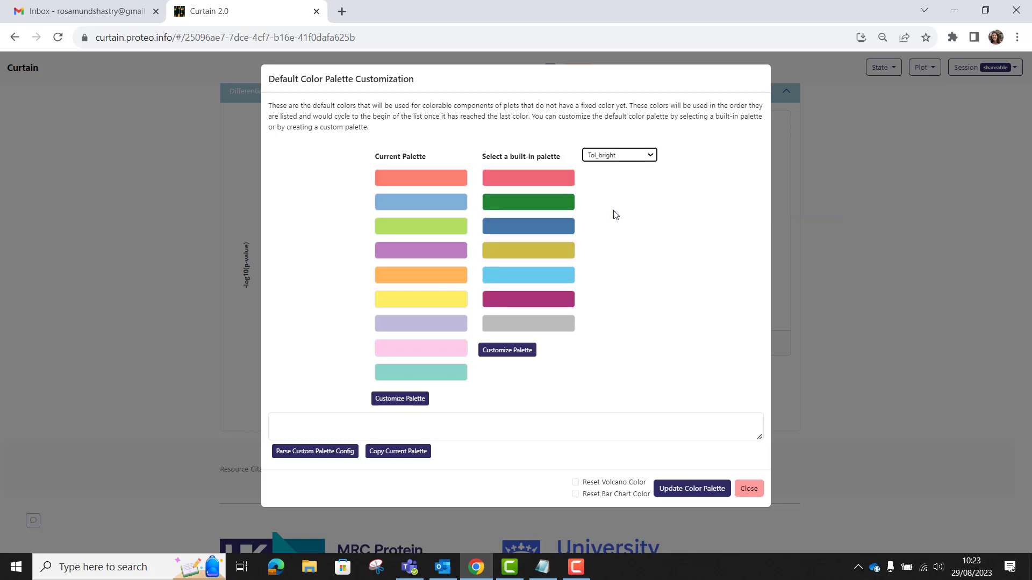
pyautogui.click(576, 484)
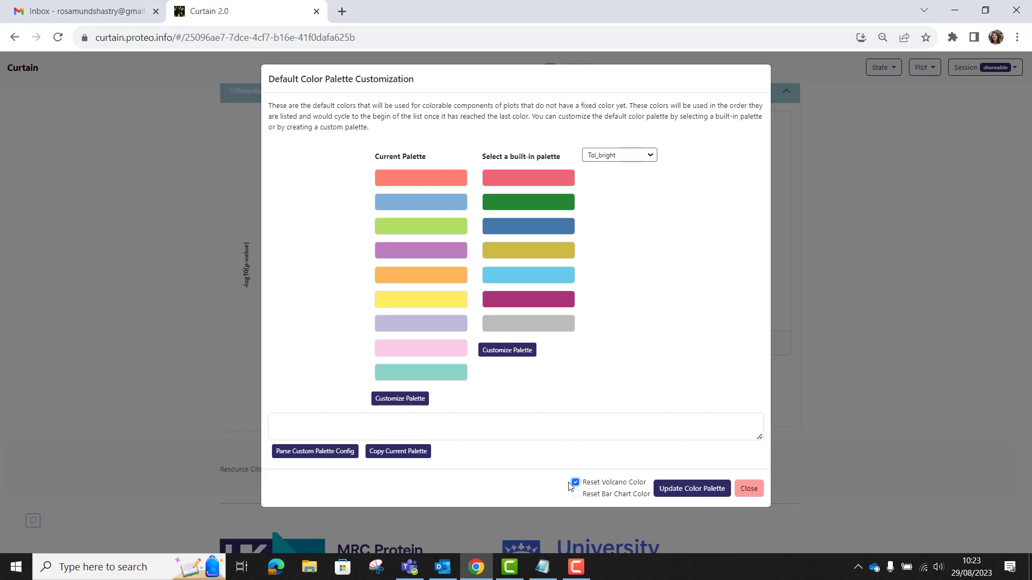
pyautogui.click(662, 490)
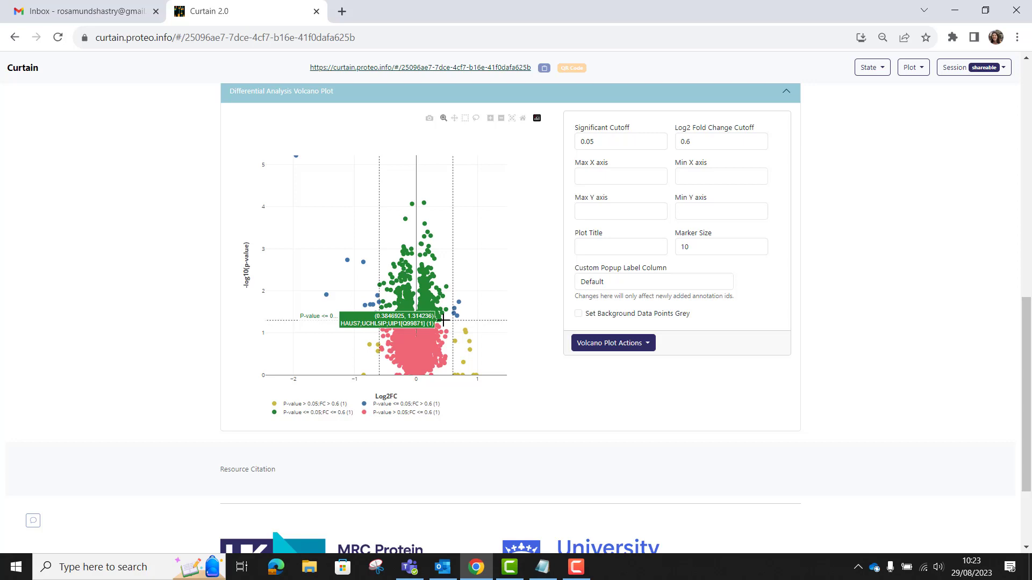
# Step: Set background data points grey, redraw the plot, then switch the grey background option off again
pyautogui.click(578, 314)
pyautogui.click(638, 347)
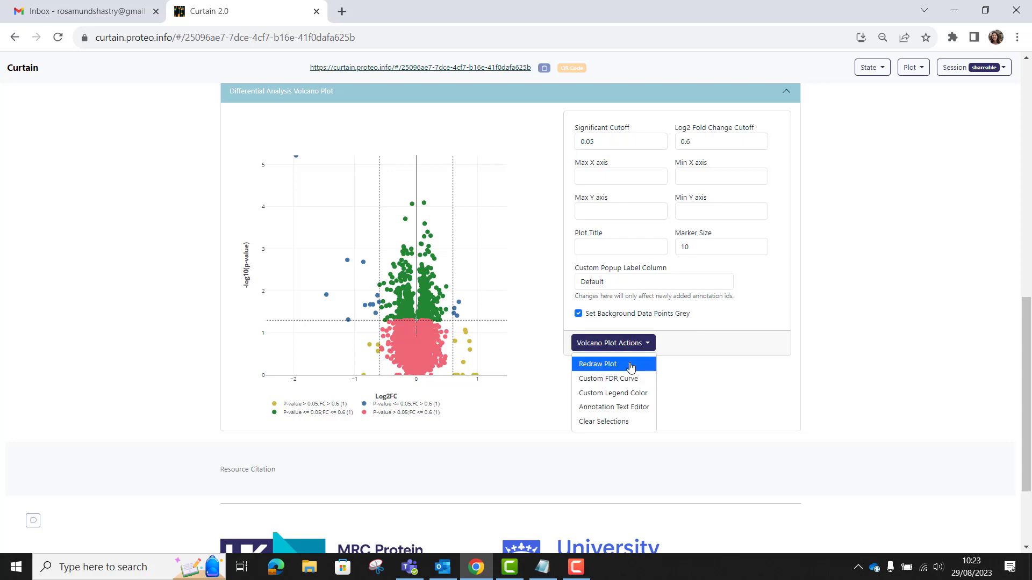
pyautogui.click(630, 366)
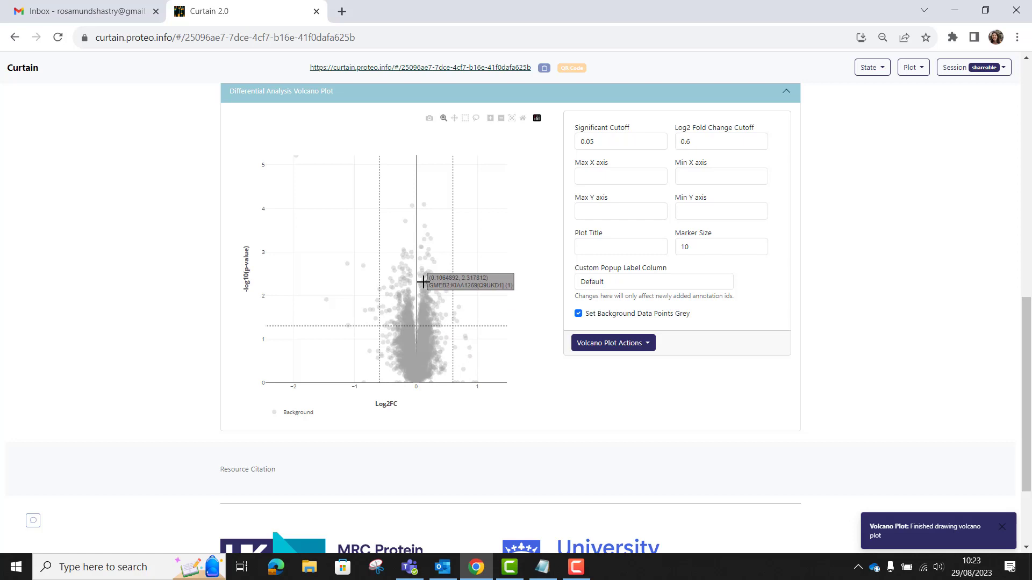
pyautogui.click(578, 314)
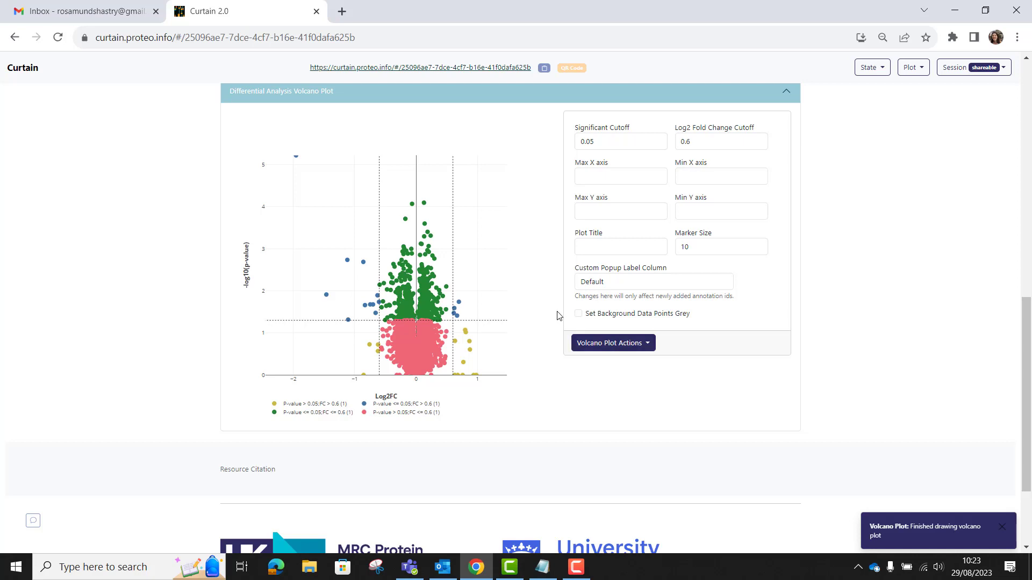
# Step: Set the volcano plot marker size to 8 and redraw the plot
pyautogui.click(700, 247)
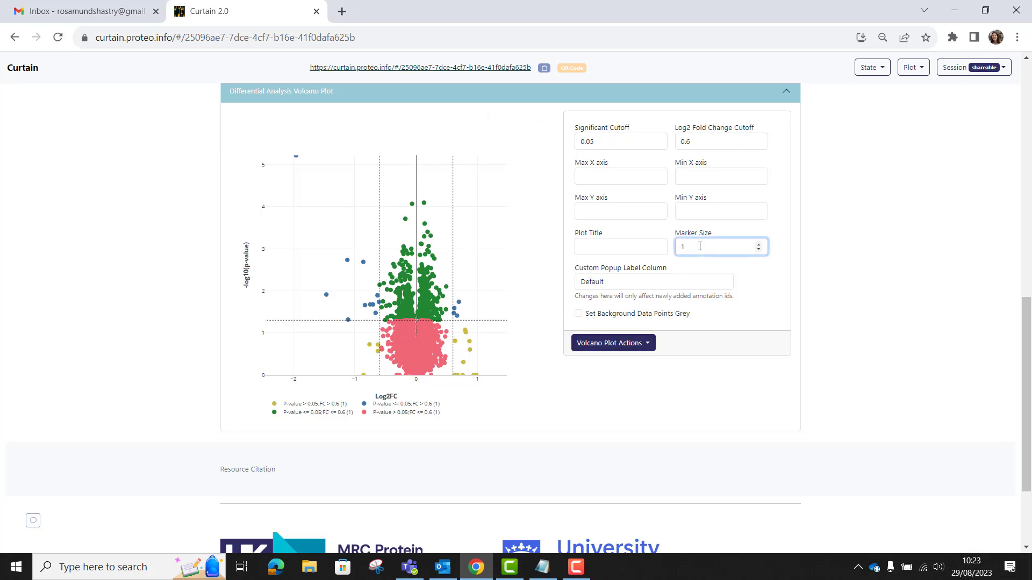
pyautogui.write('8')
pyautogui.click(650, 343)
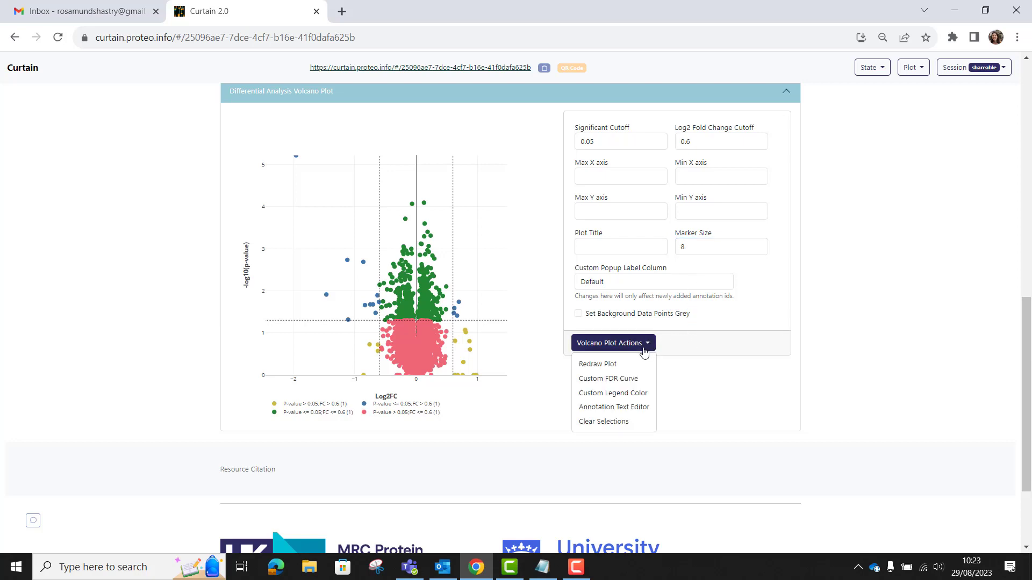
pyautogui.click(625, 370)
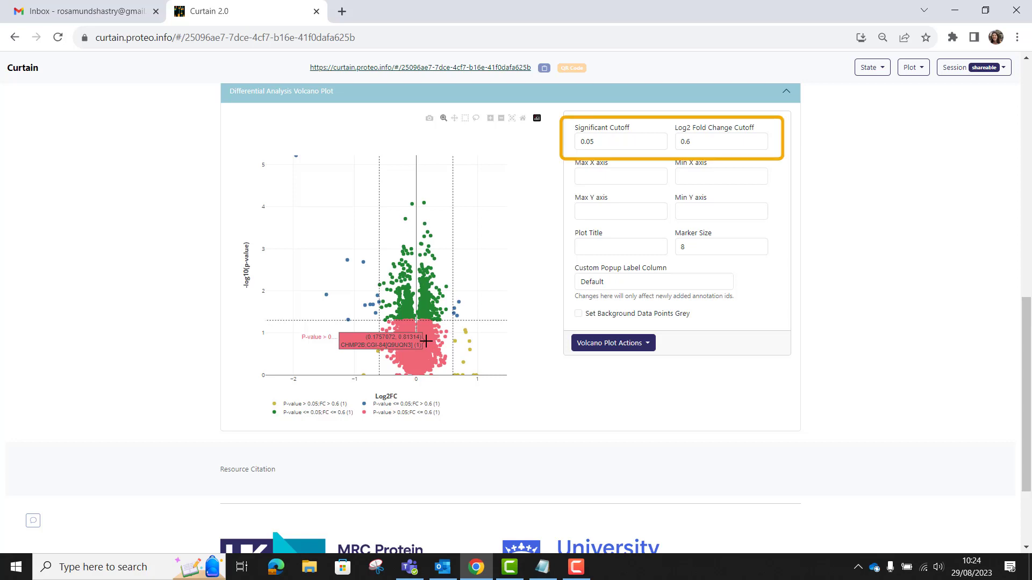
# Step: Change the significant cutoff to 0.001 and redraw the volcano plot
pyautogui.click(600, 142)
pyautogui.press('BackSpace')
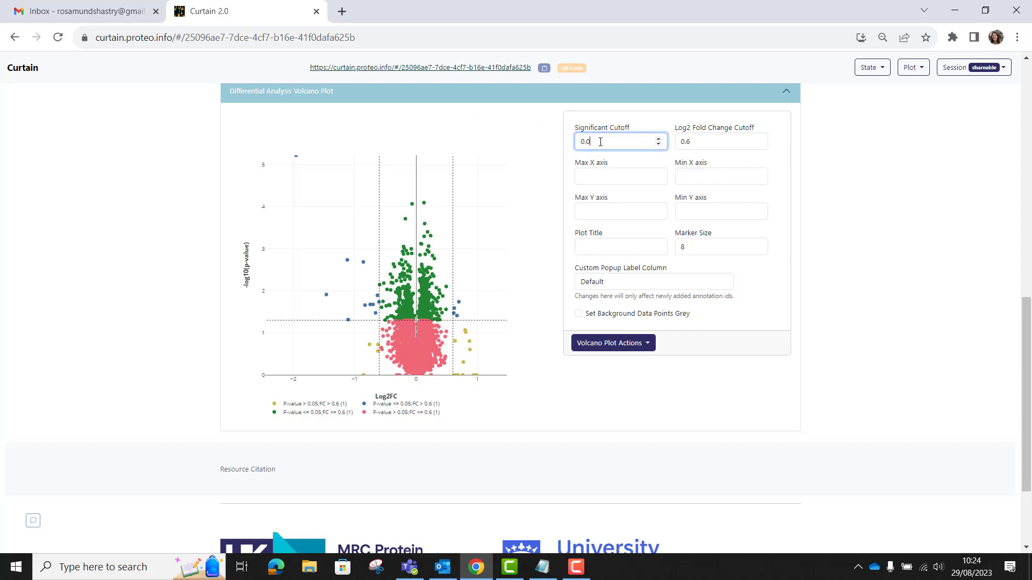
pyautogui.write('01')
pyautogui.click(643, 344)
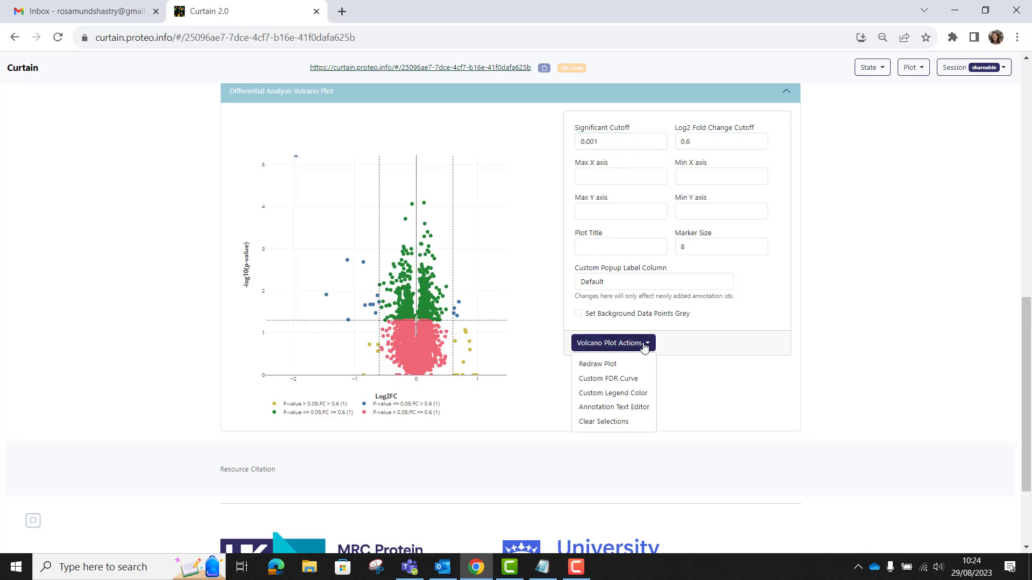
pyautogui.click(637, 364)
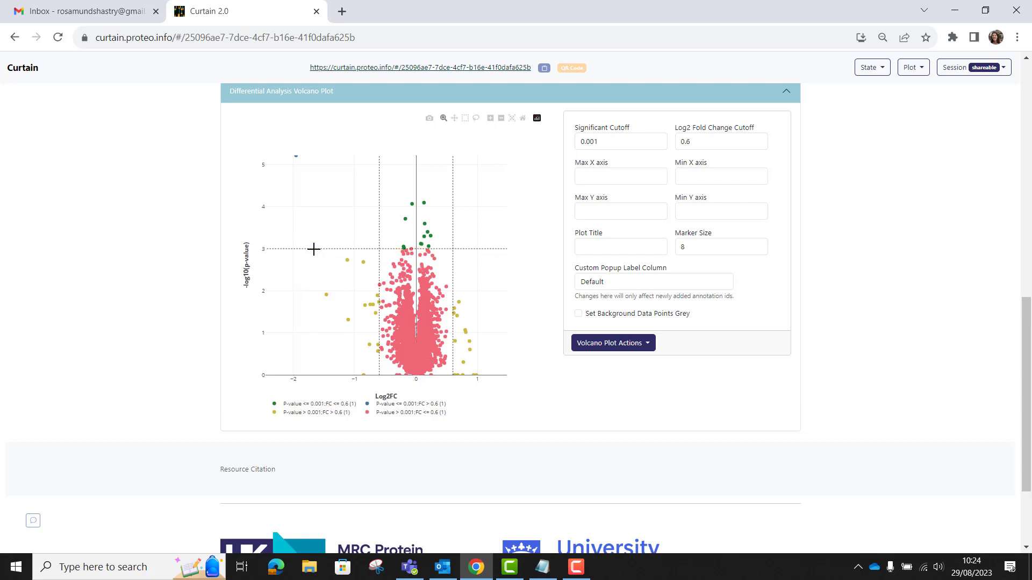
# Step: Set the maximum Y axis value to 6 and redraw the volcano plot
pyautogui.moveTo(299, 164)
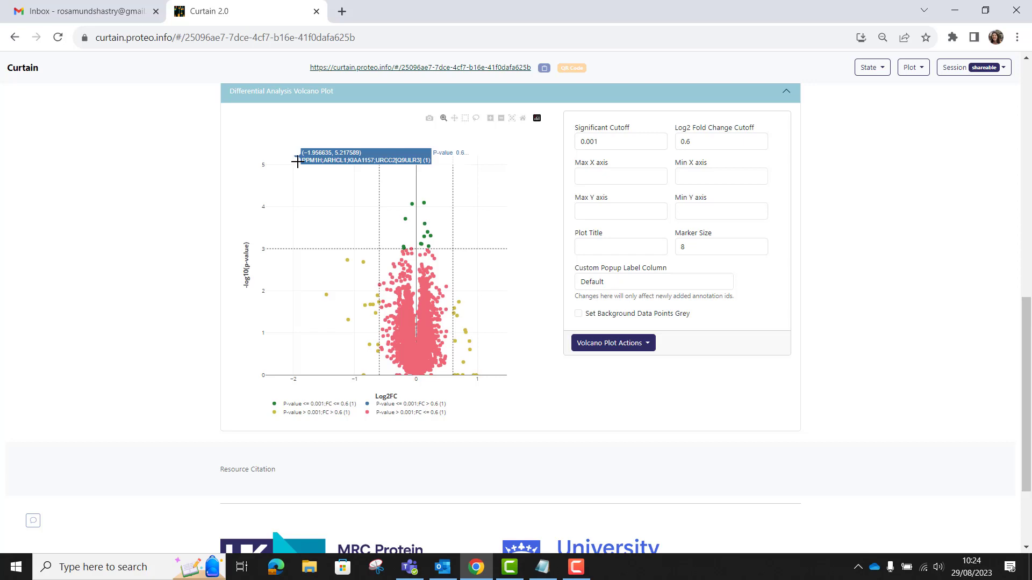
pyautogui.click(604, 215)
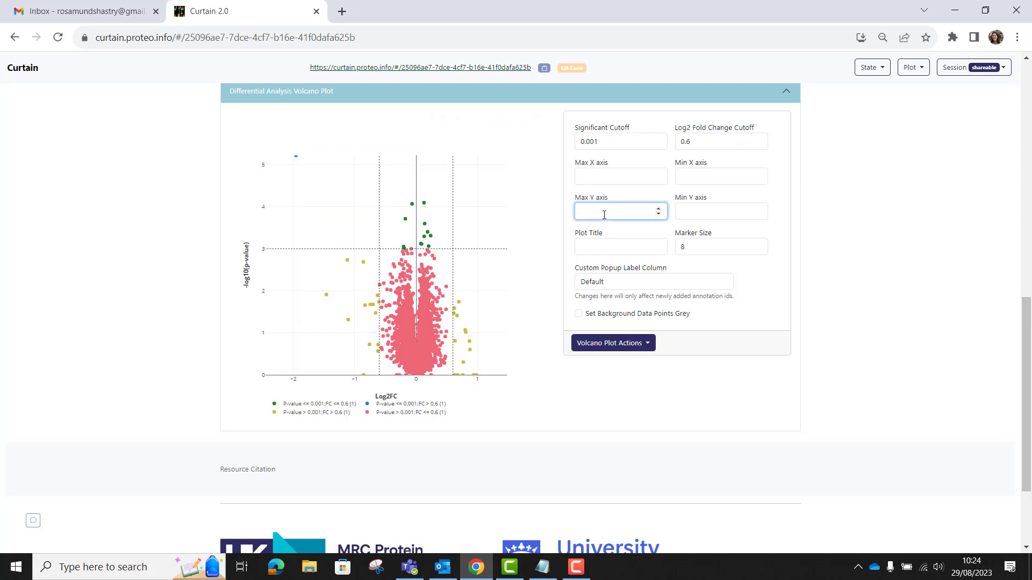
pyautogui.write('6')
pyautogui.click(629, 346)
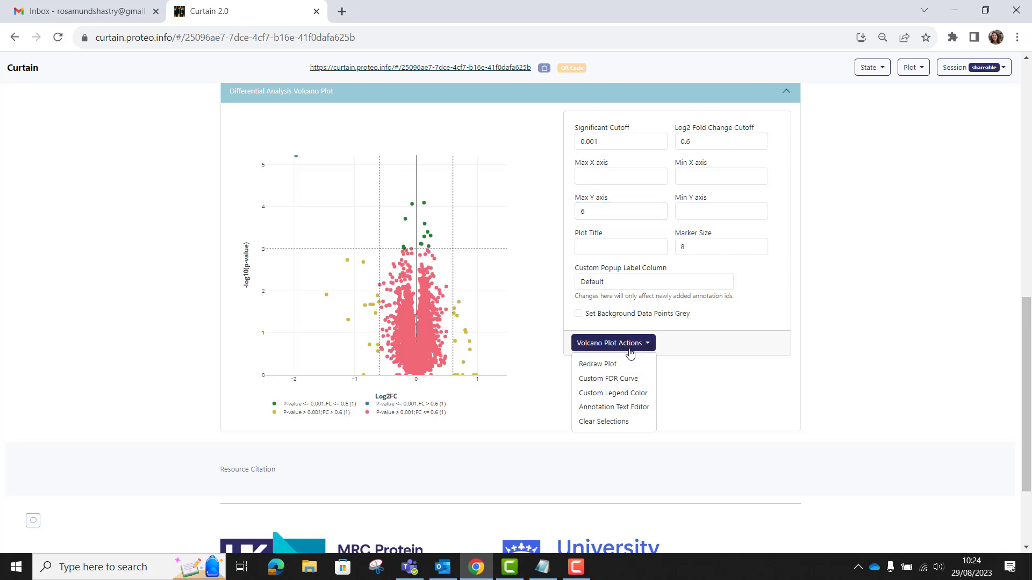
pyautogui.click(618, 364)
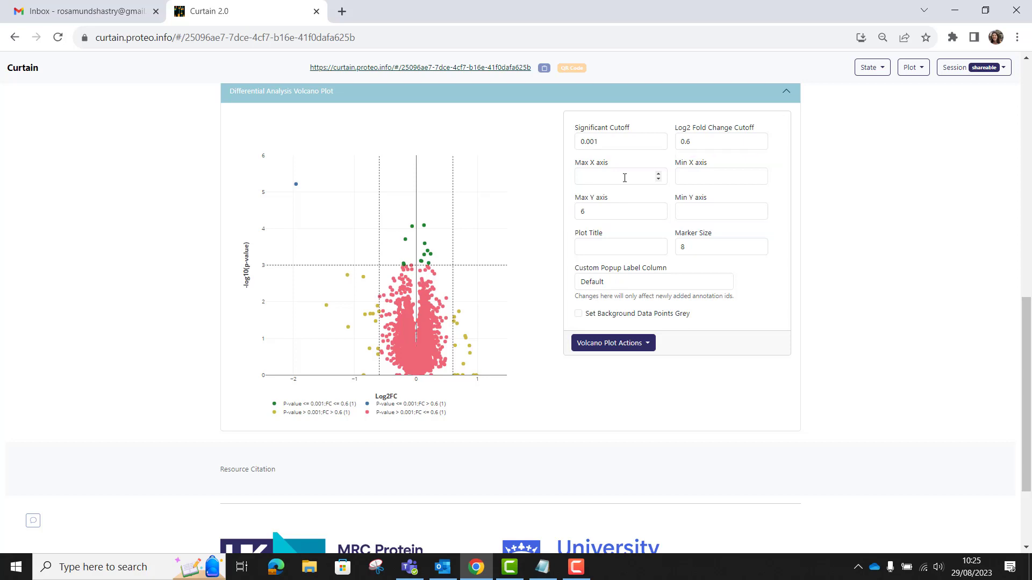
# Step: Select the PPM1H outlier point on the volcano plot and enable its annotation on the volcano plot
pyautogui.click(296, 185)
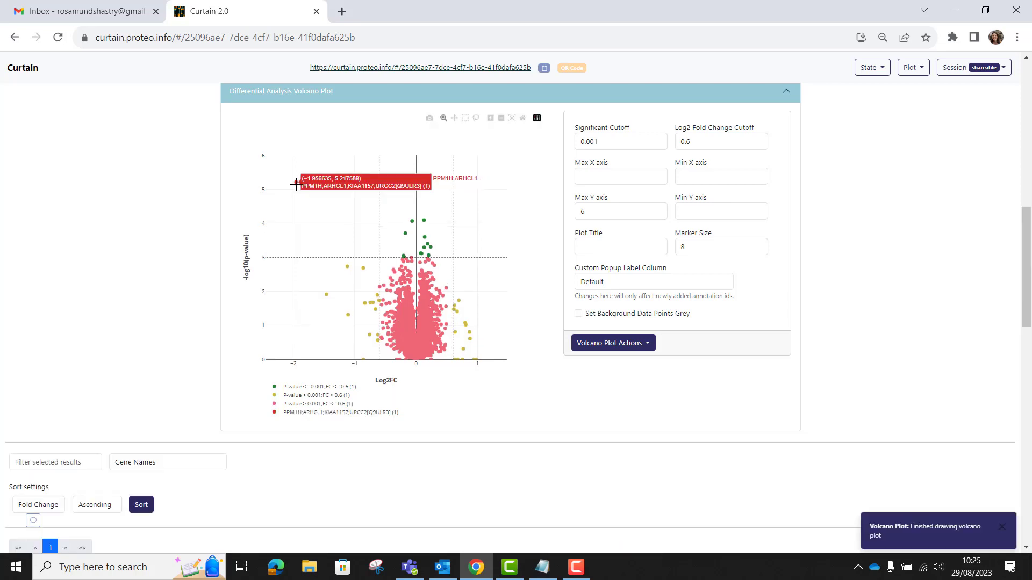
pyautogui.scroll(-2, 315, 310)
pyautogui.scroll(-5, 315, 310)
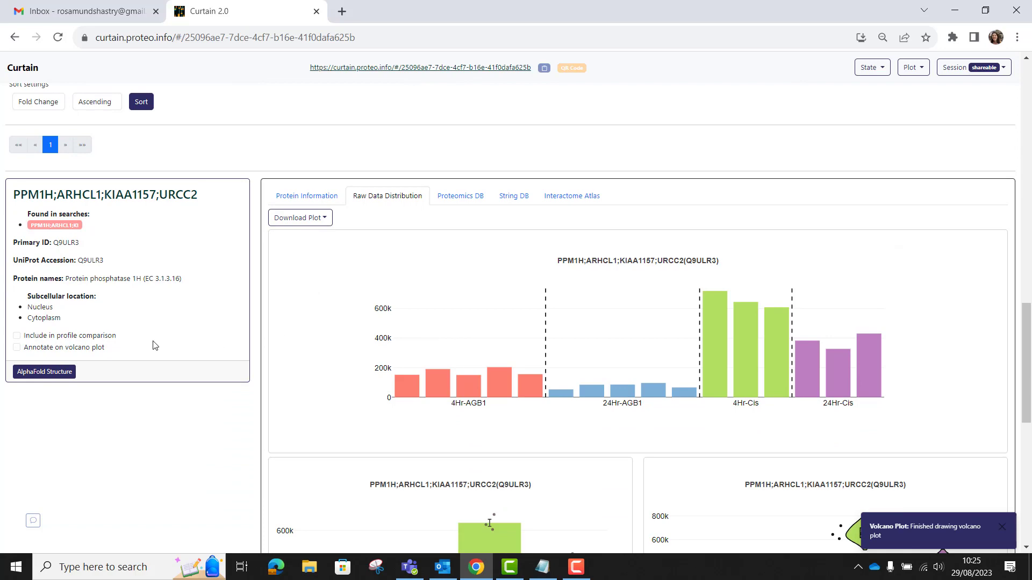
pyautogui.click(17, 348)
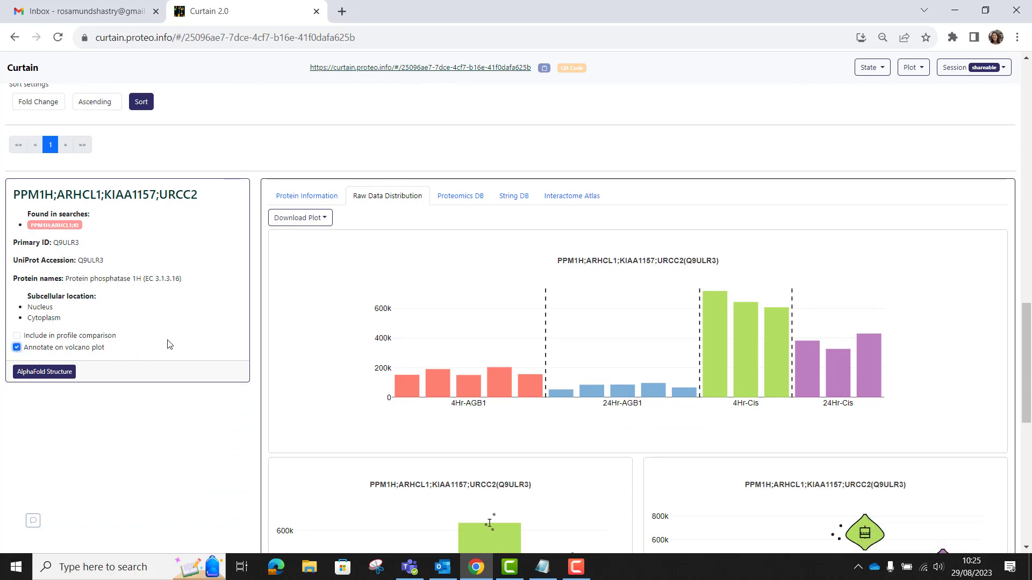
# Step: Edit the PPM1H selection in data selection management, toggling its volcano plot annotation off and on, and save
pyautogui.scroll(9, 166, 343)
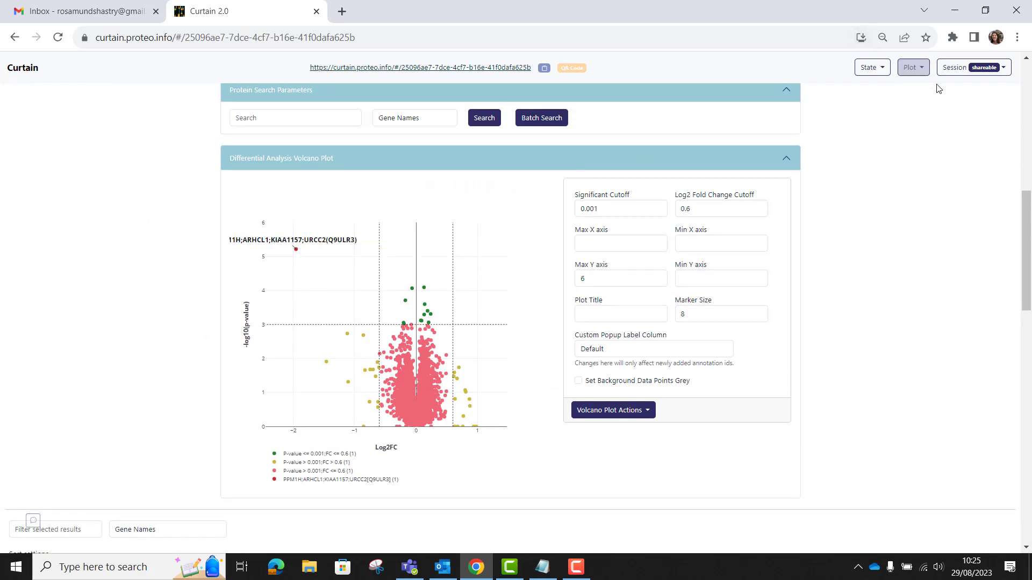
pyautogui.click(957, 68)
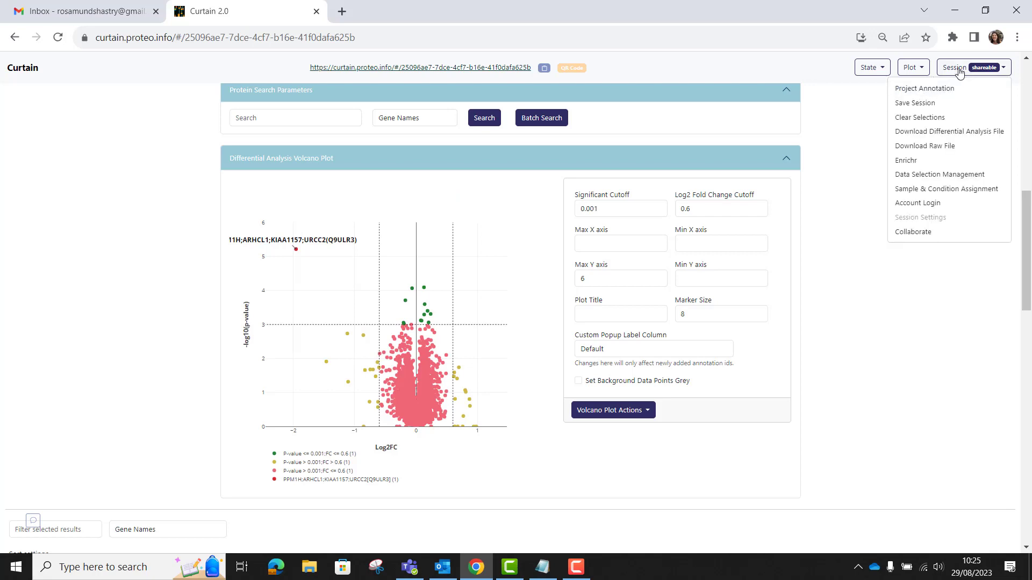
pyautogui.click(910, 173)
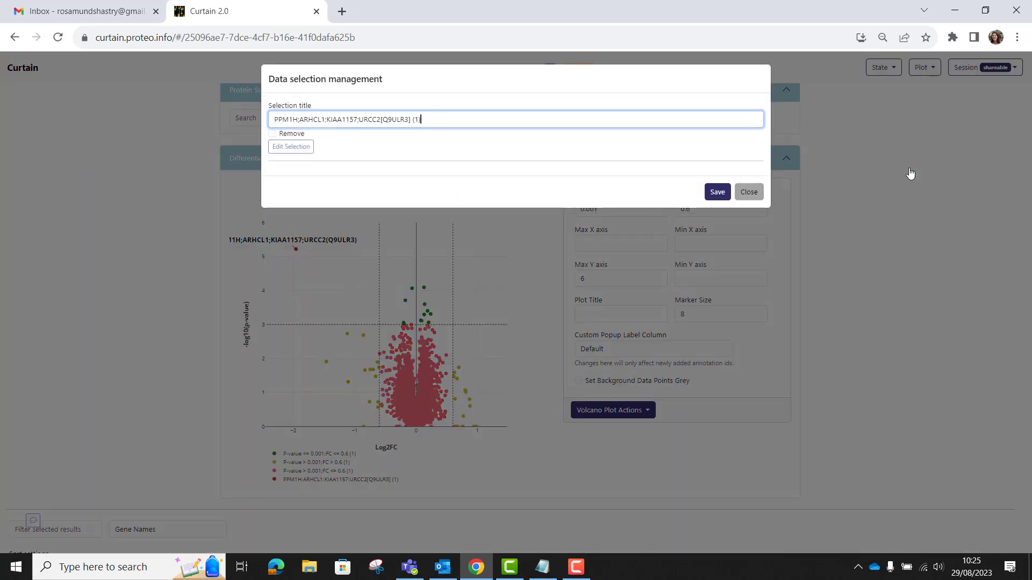
pyautogui.click(290, 148)
pyautogui.click(283, 185)
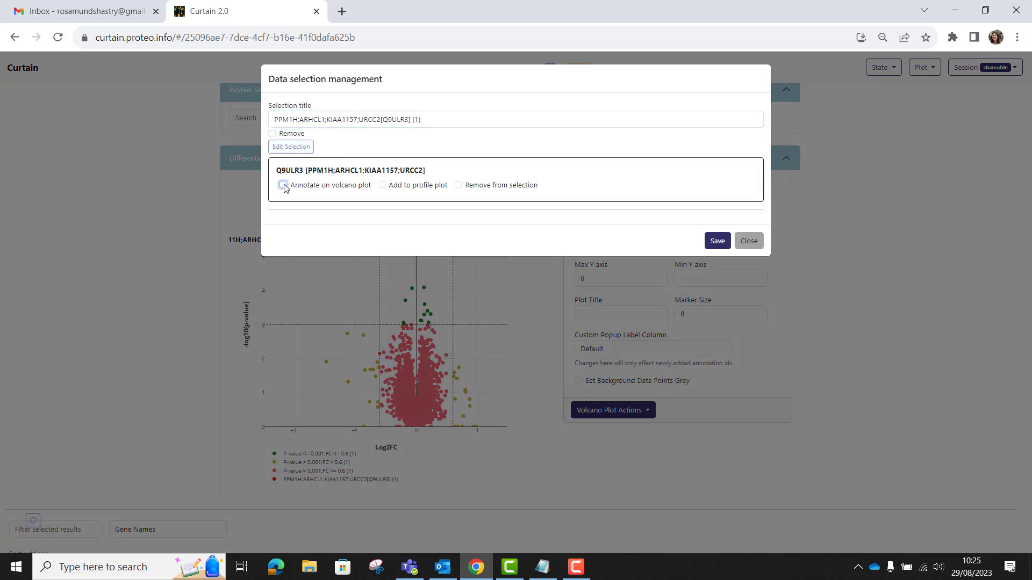
pyautogui.click(283, 185)
pyautogui.click(717, 242)
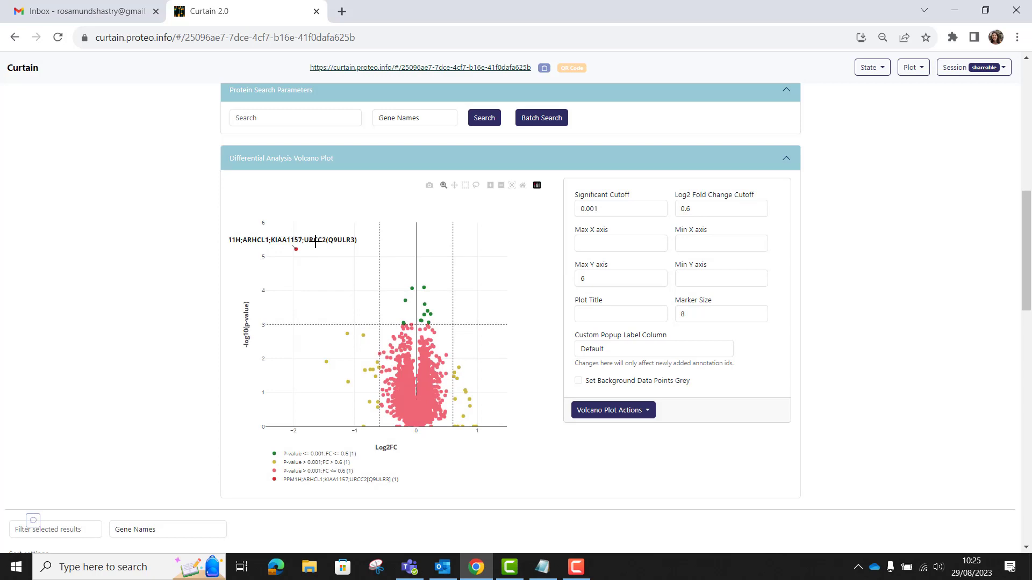
# Step: Set the custom popup label column to Gene
pyautogui.click(616, 351)
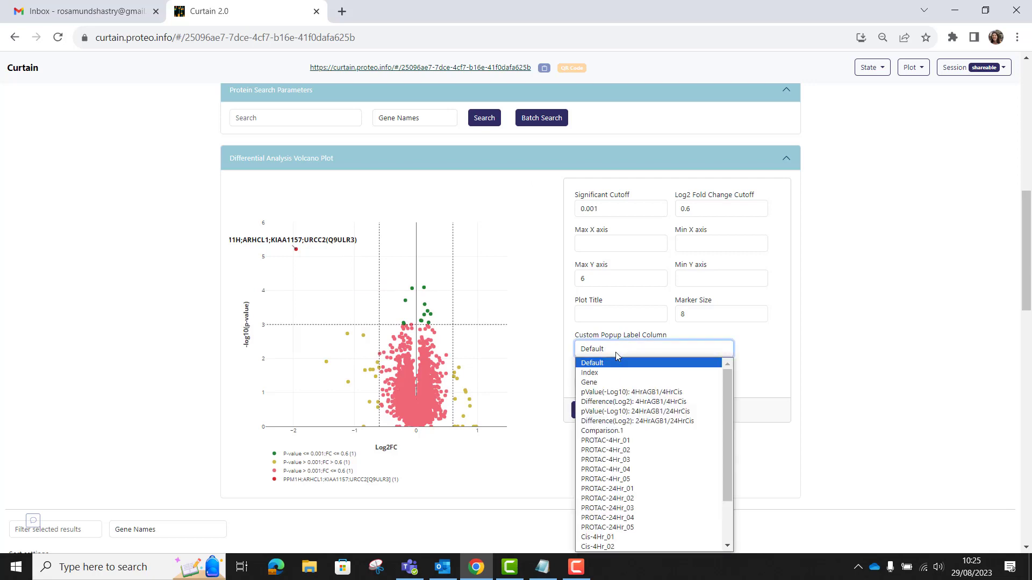
pyautogui.click(606, 383)
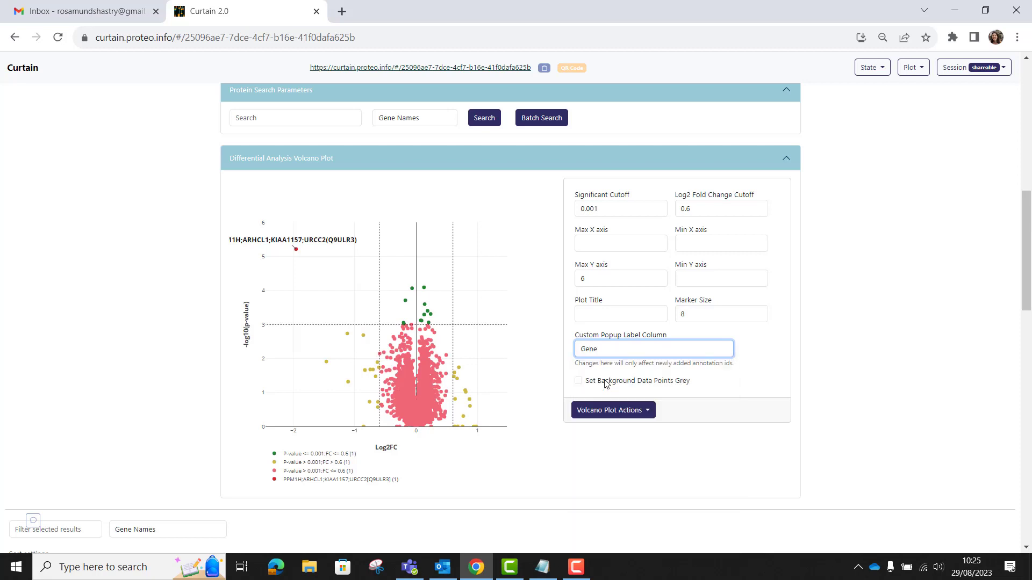
# Step: Turn off the PPM1H selection's volcano plot annotation in data selection management and save
pyautogui.click(952, 74)
pyautogui.click(938, 174)
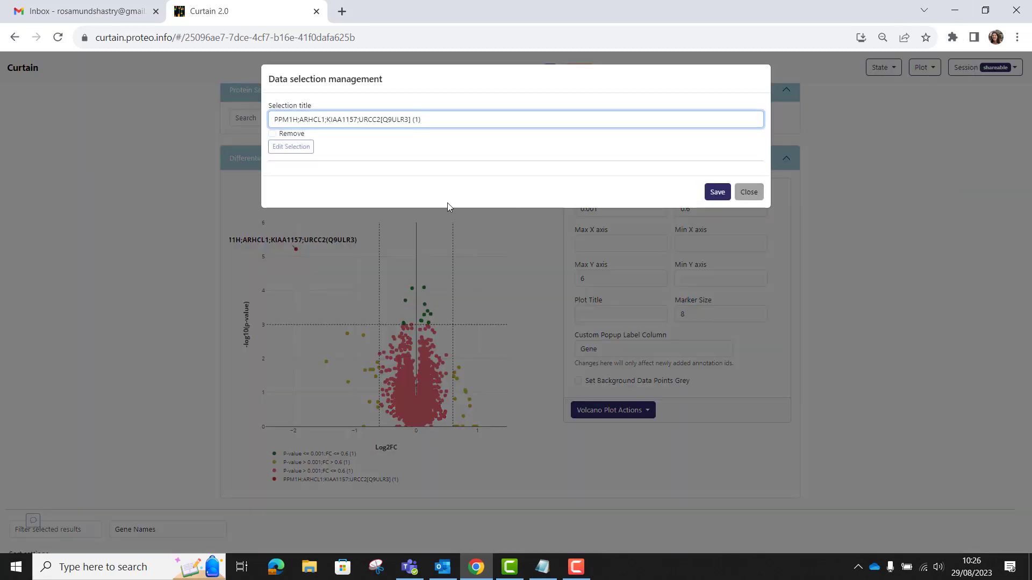
pyautogui.click(294, 150)
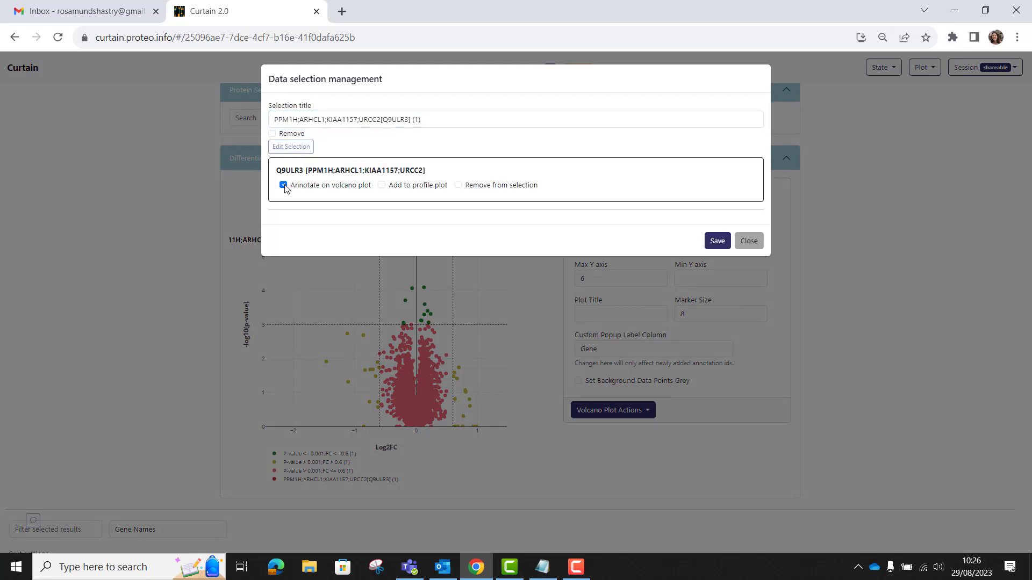
pyautogui.click(283, 185)
pyautogui.click(720, 242)
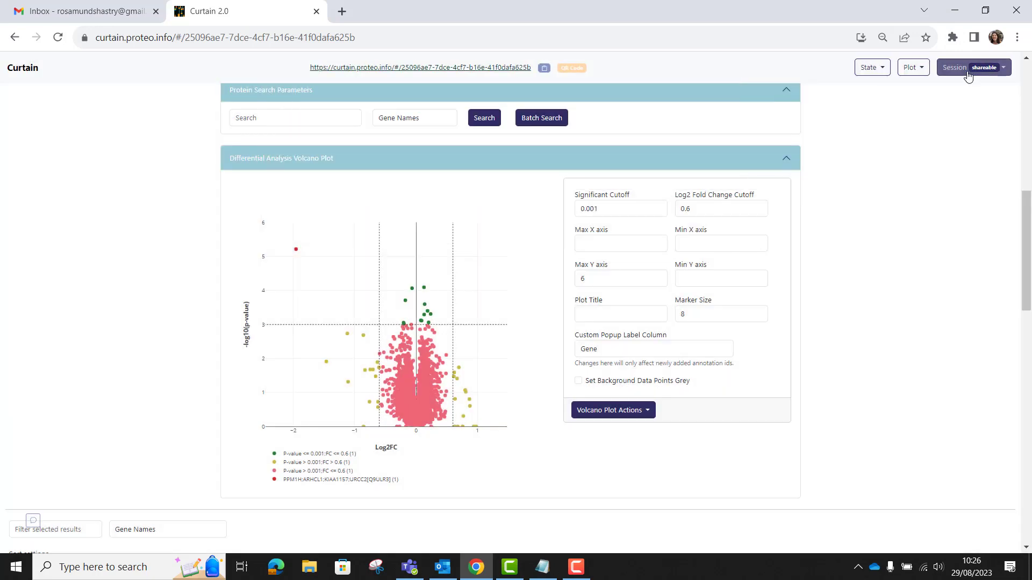
# Step: Re-enable the PPM1H selection's volcano plot annotation in data selection management and save
pyautogui.click(962, 68)
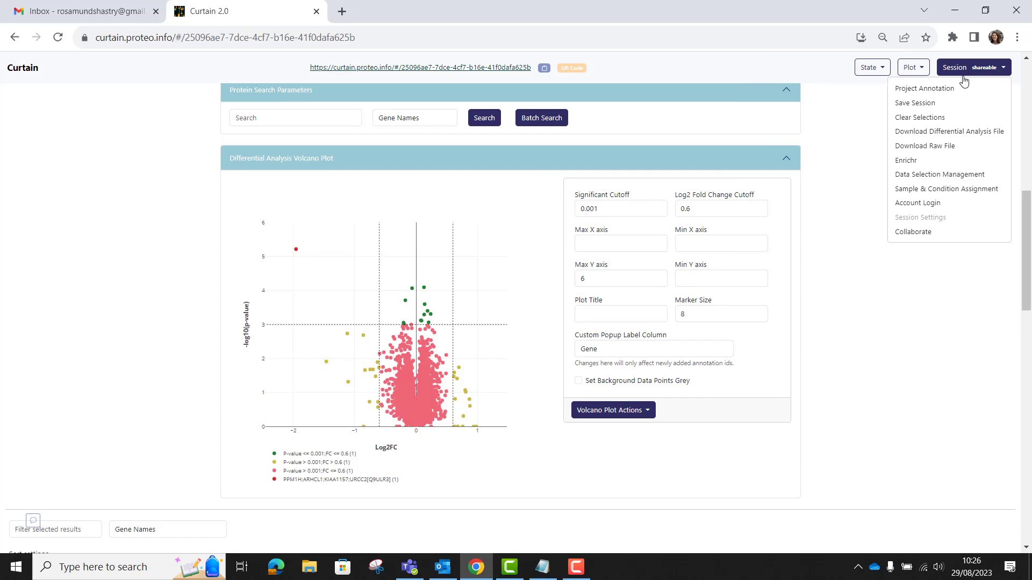
pyautogui.click(949, 174)
pyautogui.click(284, 148)
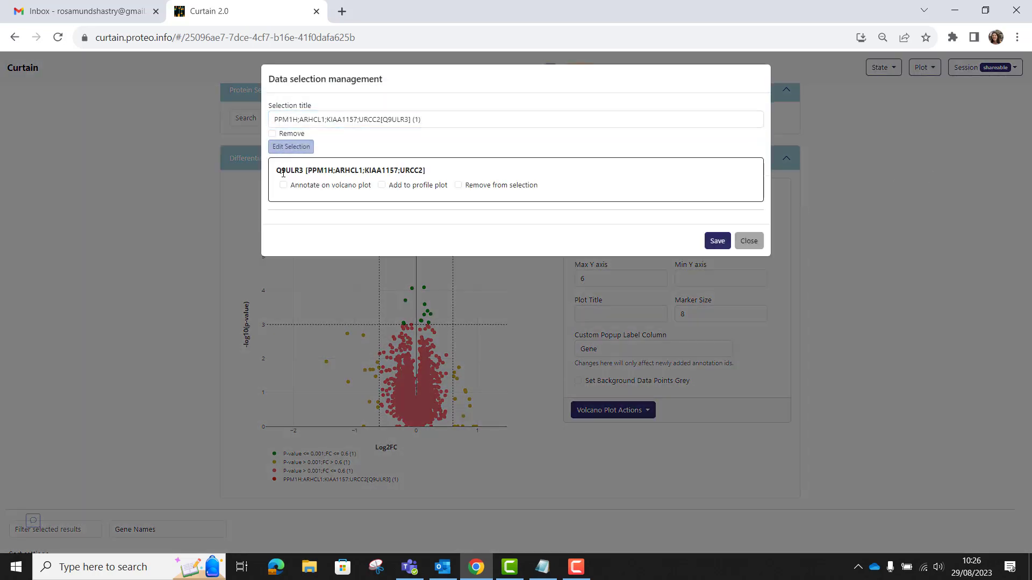
pyautogui.click(284, 185)
pyautogui.click(714, 242)
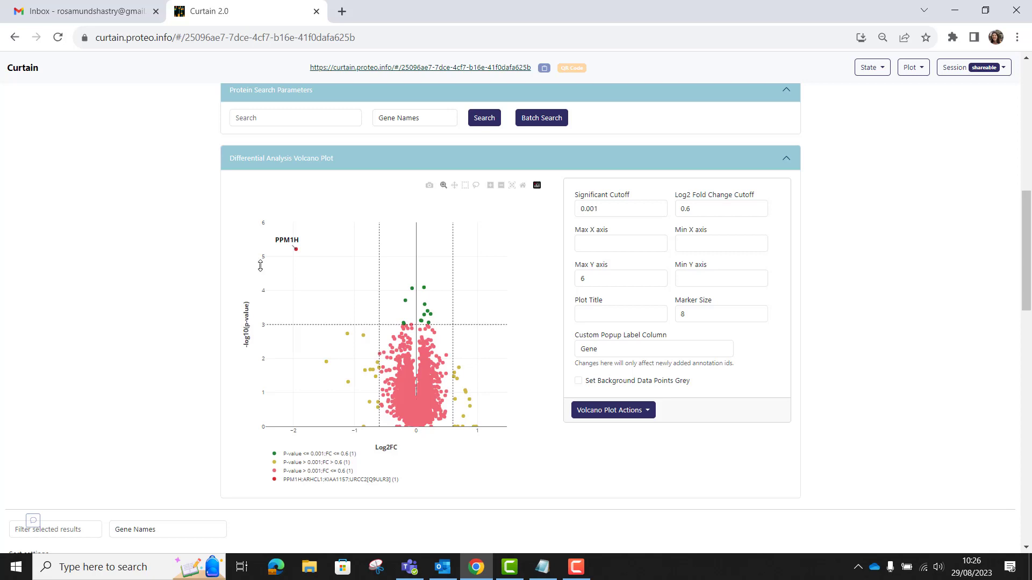
pyautogui.moveTo(284, 261)
# Step: Box-select the outlier points left of the negative fold change cutoff on the volcano plot
pyautogui.moveTo(294, 324); pyautogui.dragTo(374, 388)
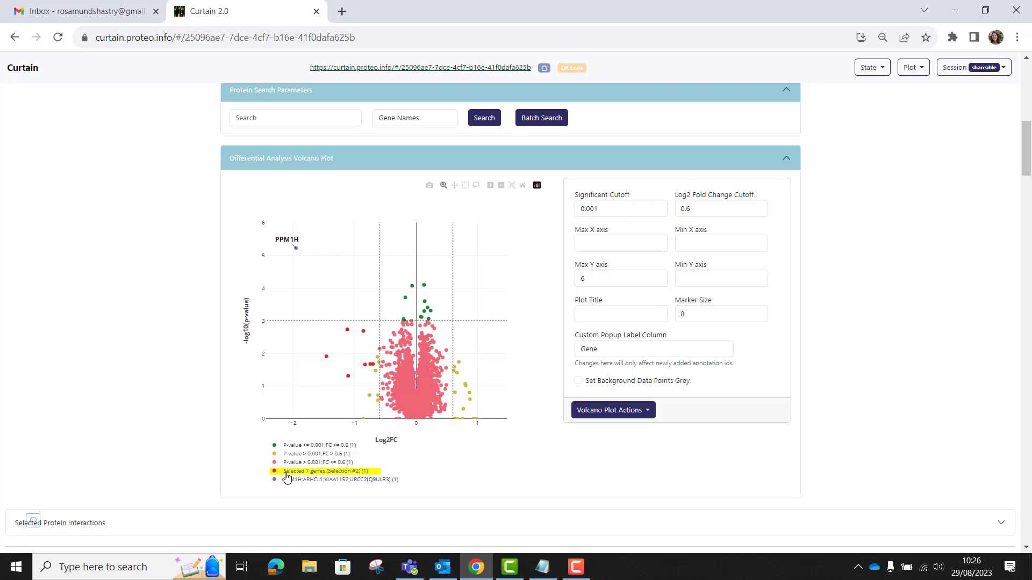
pyautogui.click(355, 473)
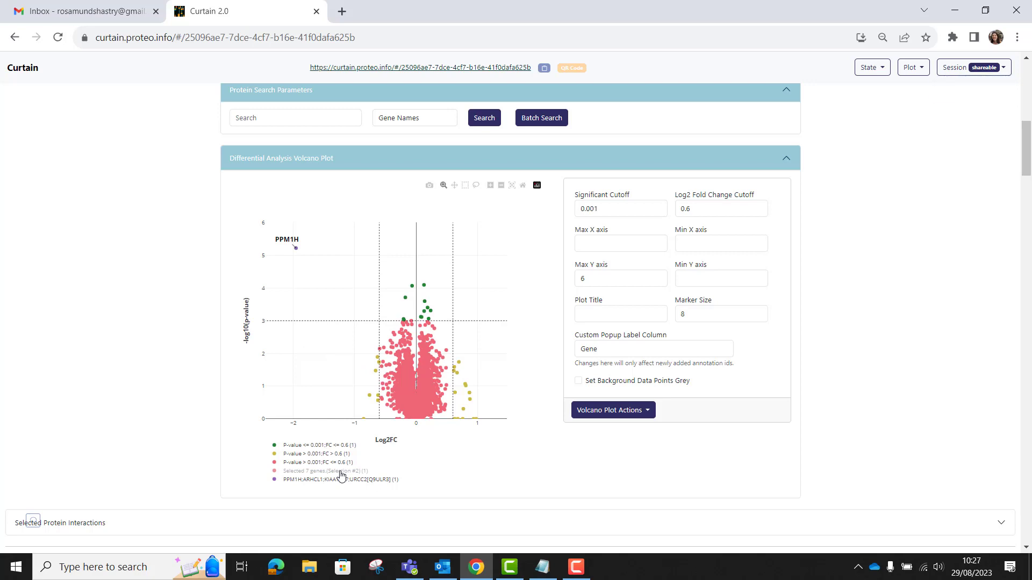
pyautogui.click(341, 472)
# Step: Enable volcano plot annotation for all seven genes of the new selection in data selection management and save
pyautogui.click(955, 69)
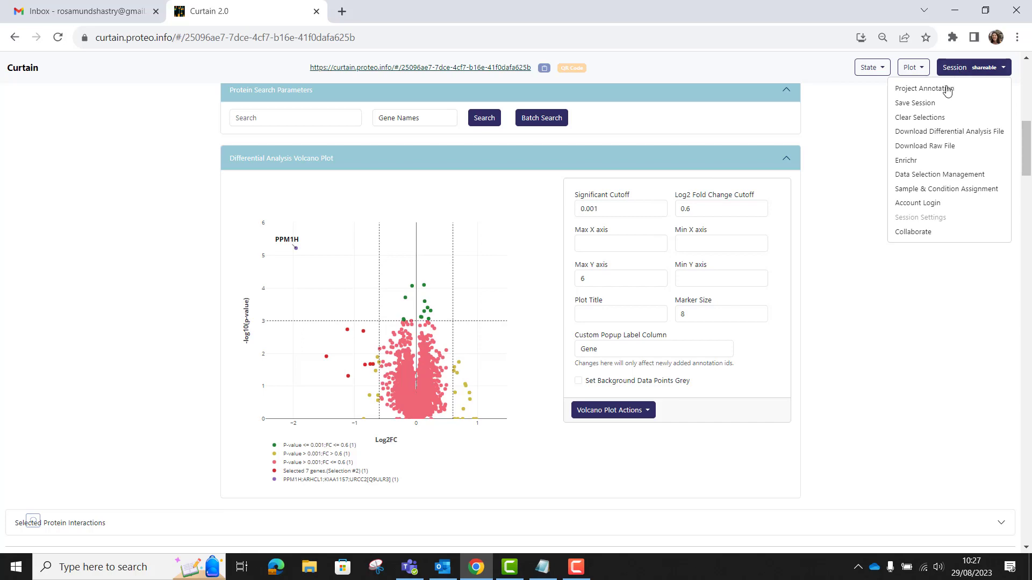
pyautogui.click(935, 174)
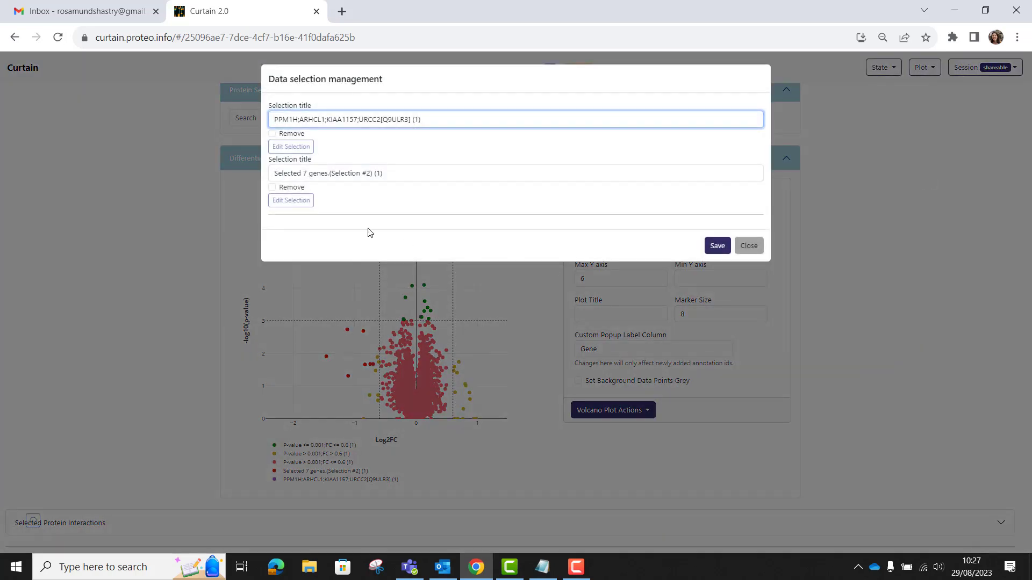
pyautogui.click(301, 203)
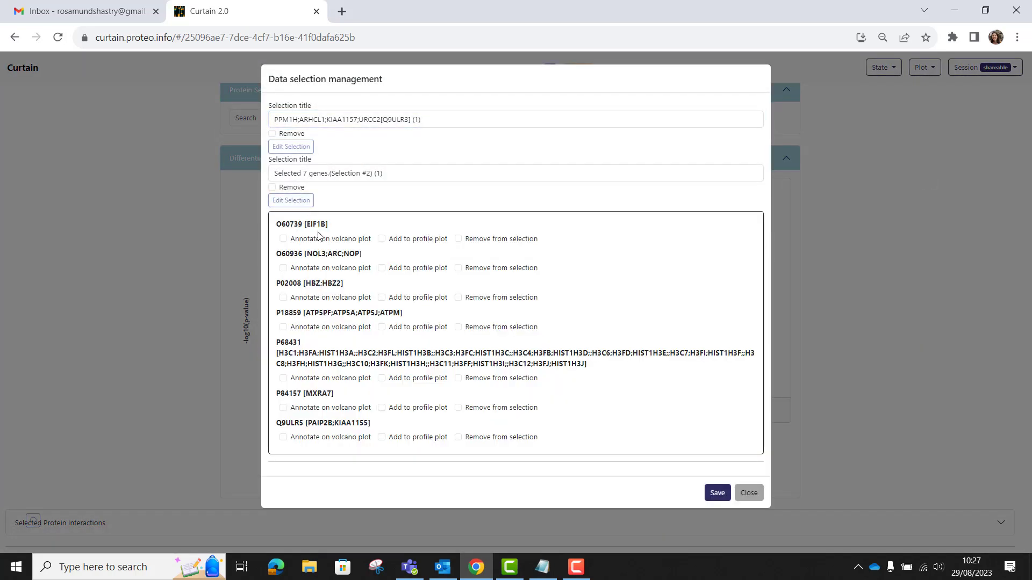
pyautogui.click(283, 239)
pyautogui.click(284, 268)
pyautogui.click(284, 297)
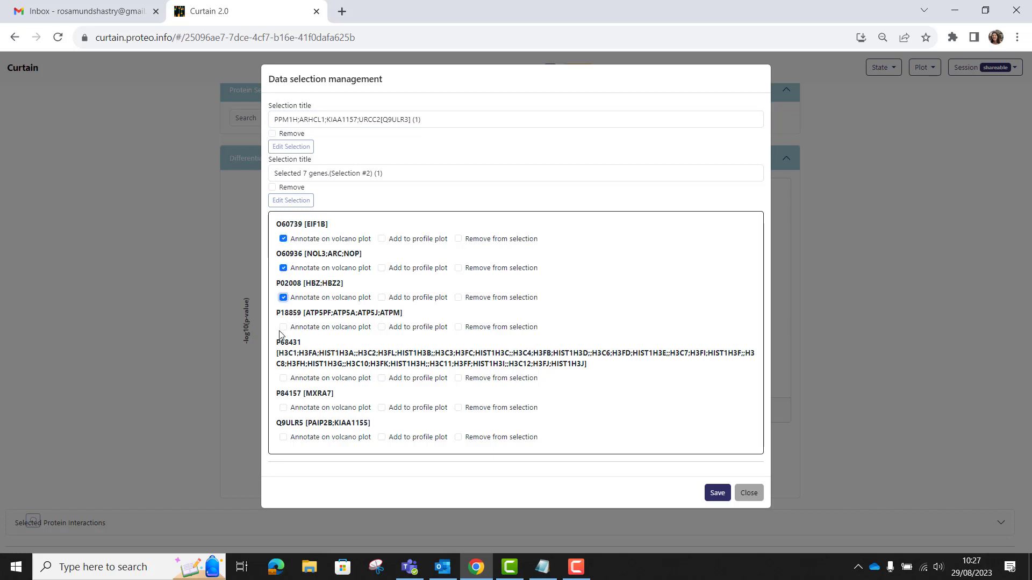
pyautogui.click(284, 327)
pyautogui.click(283, 379)
pyautogui.click(284, 408)
pyautogui.click(284, 437)
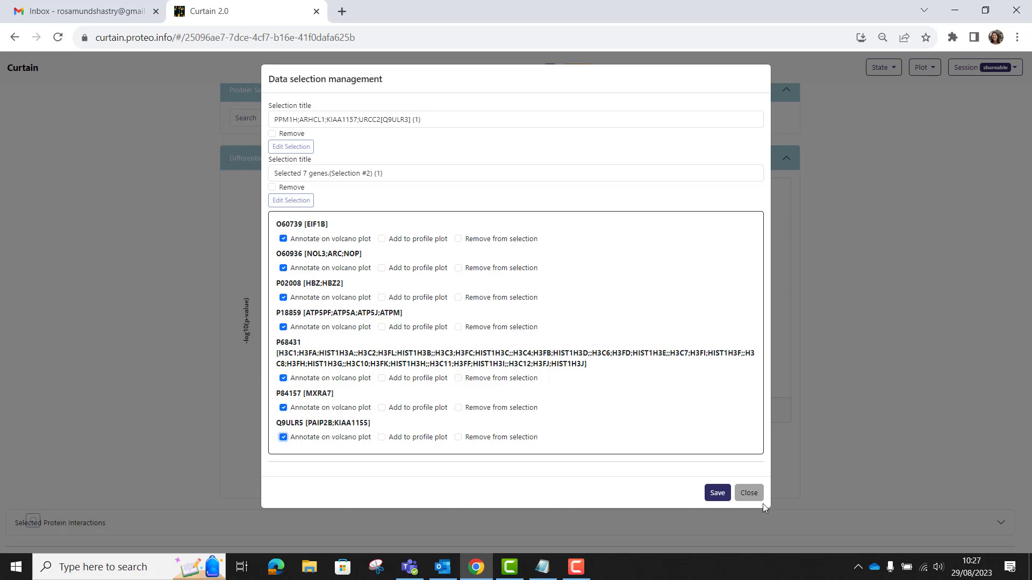
pyautogui.click(718, 495)
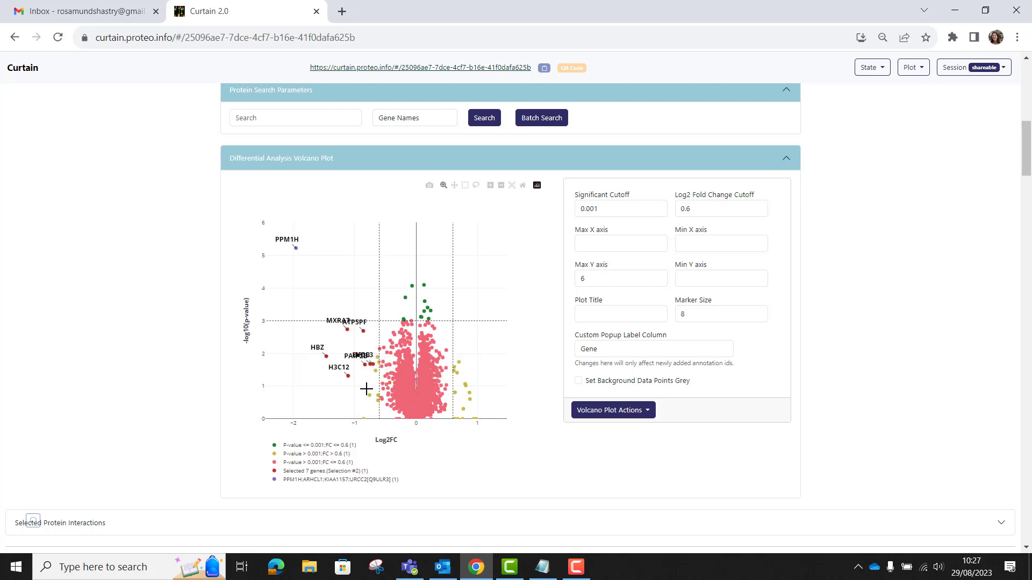
# Step: Open the volcano annotation text editor and close it without changes
pyautogui.click(645, 415)
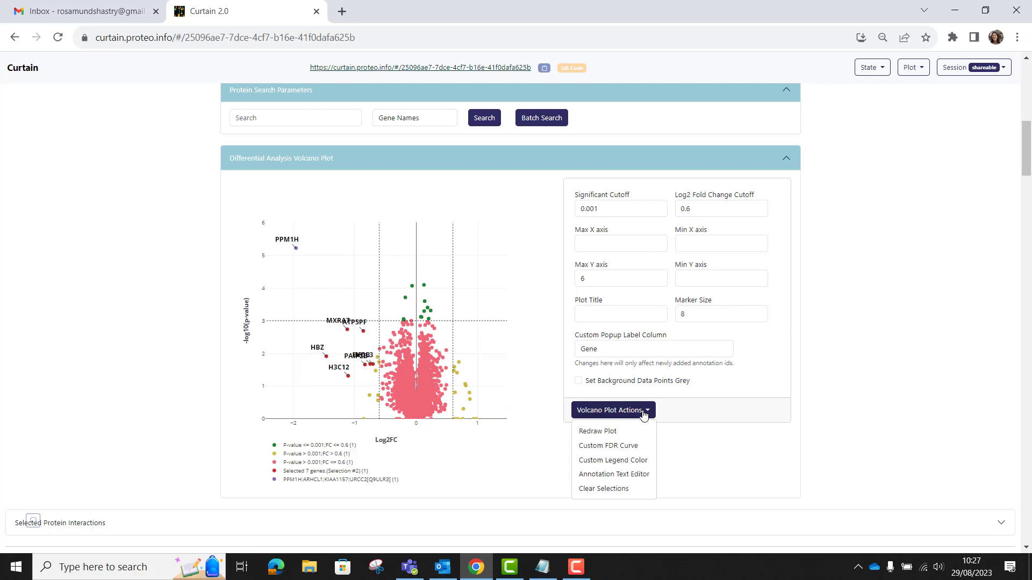
pyautogui.click(608, 475)
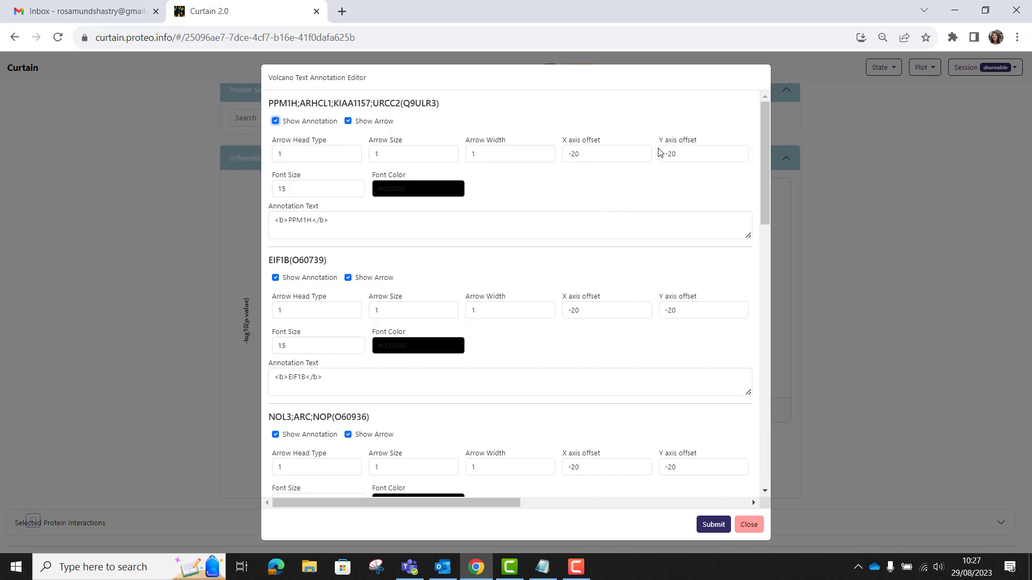
pyautogui.click(748, 525)
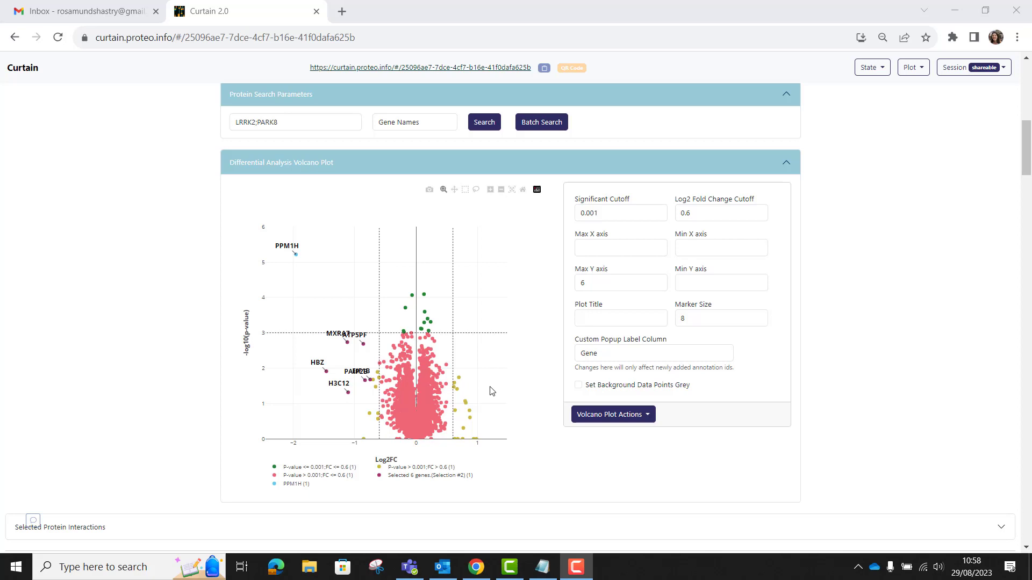
# Step: Clear all selections from the volcano plot
pyautogui.click(593, 415)
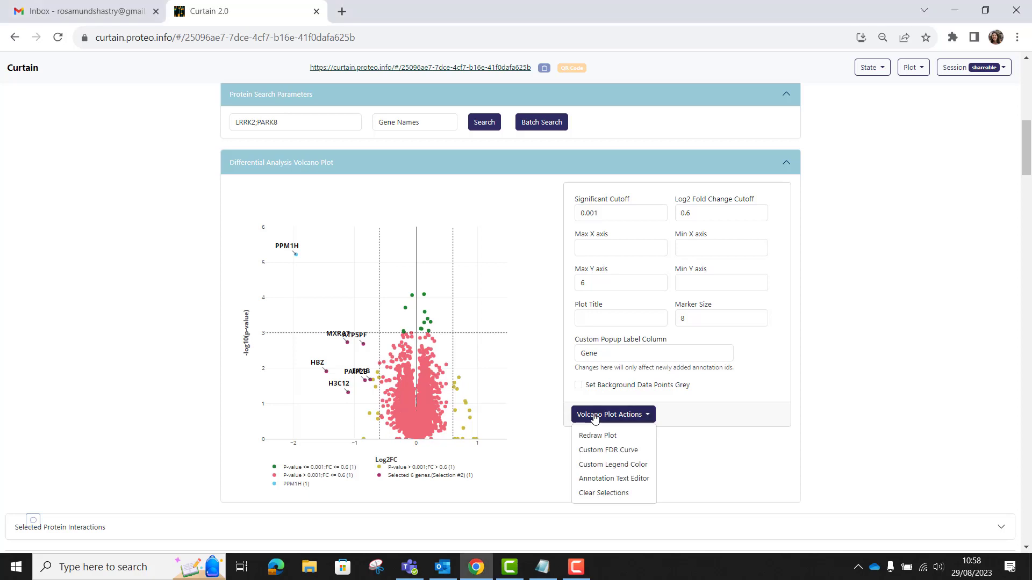
pyautogui.click(595, 493)
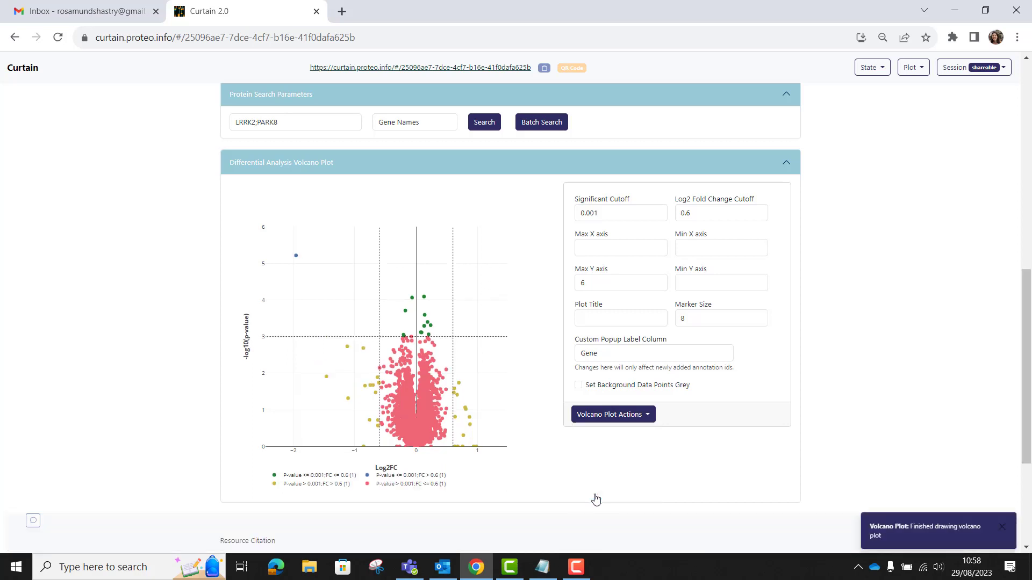
# Step: Set the background data points grey and redraw the volcano plot
pyautogui.click(579, 385)
pyautogui.click(601, 420)
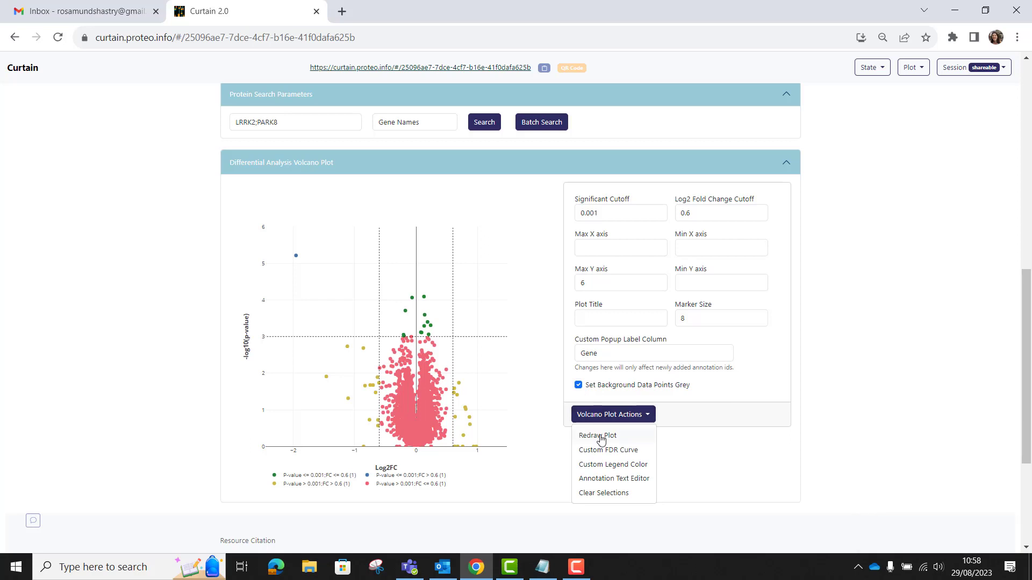
pyautogui.click(600, 437)
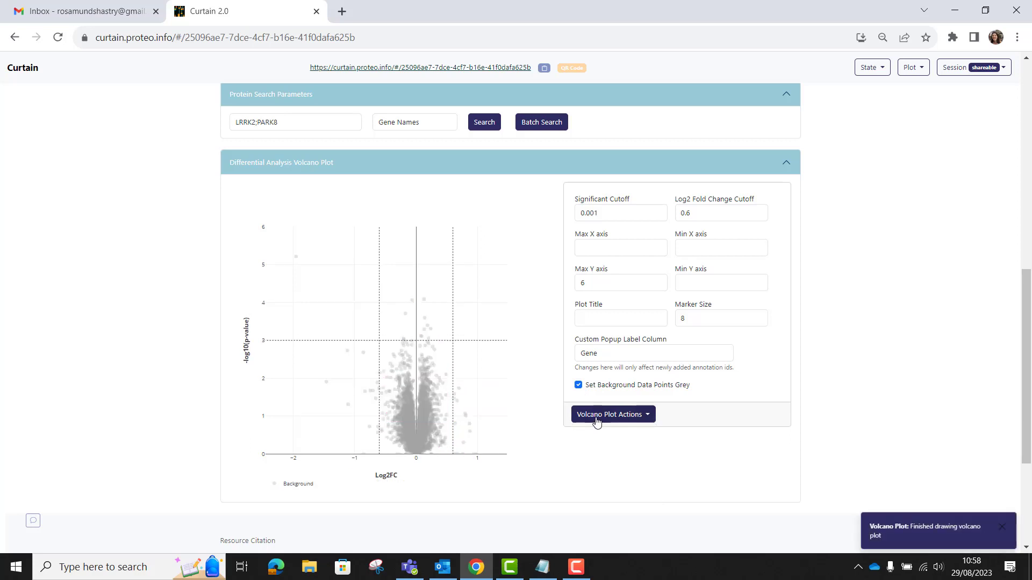
# Step: Search for LRRK2;PARK8 by gene names to highlight it on the volcano plot
pyautogui.click(326, 127)
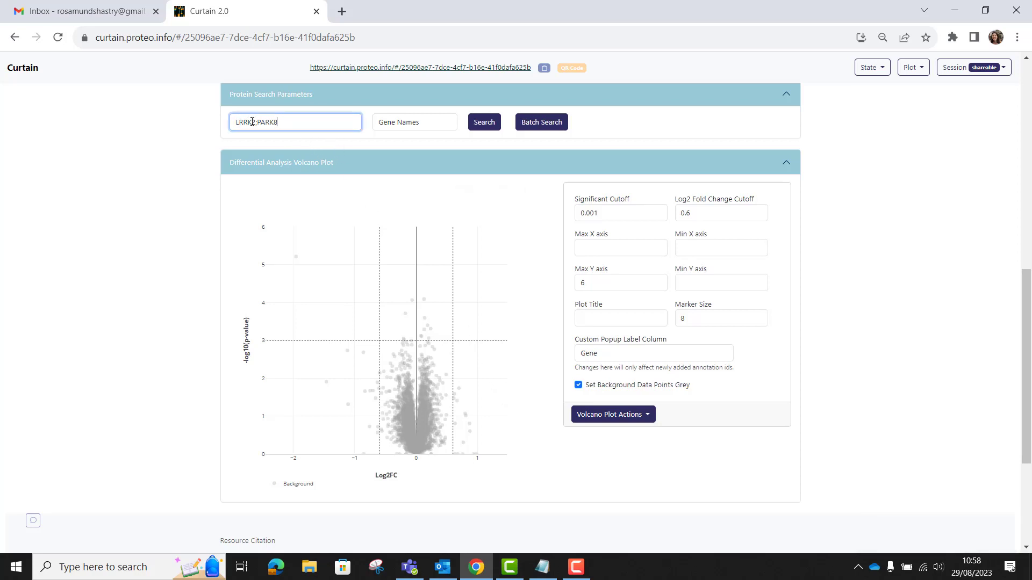
pyautogui.click(482, 126)
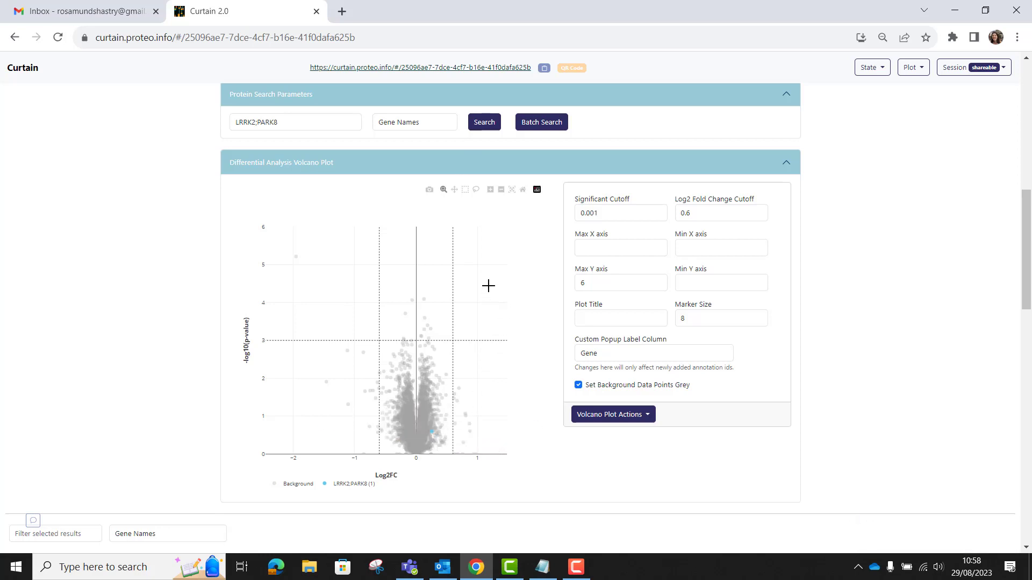
# Step: Open the protein batch search and browse the Enzyme and Disease built-in sub-categories
pyautogui.click(539, 125)
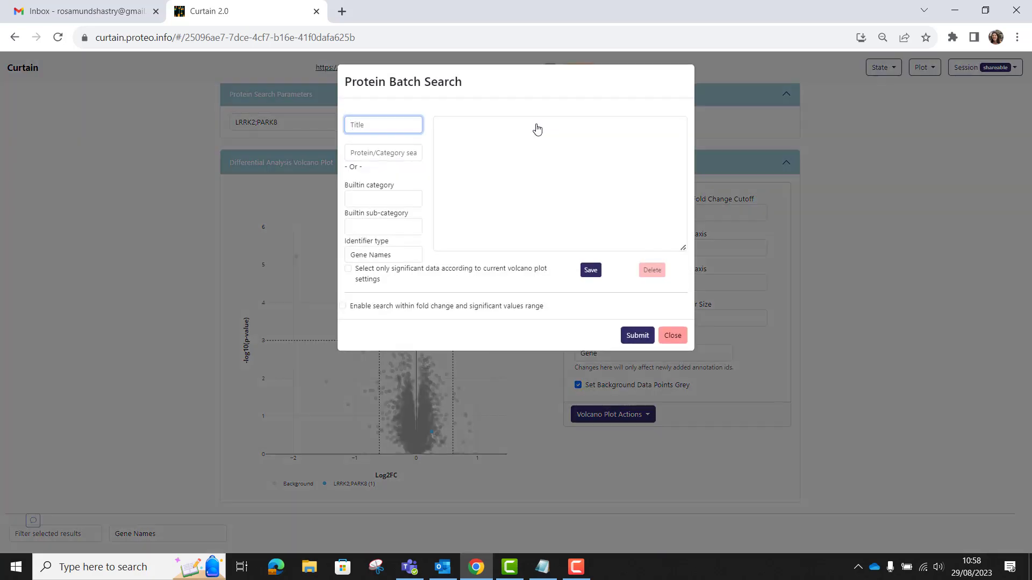
pyautogui.click(374, 201)
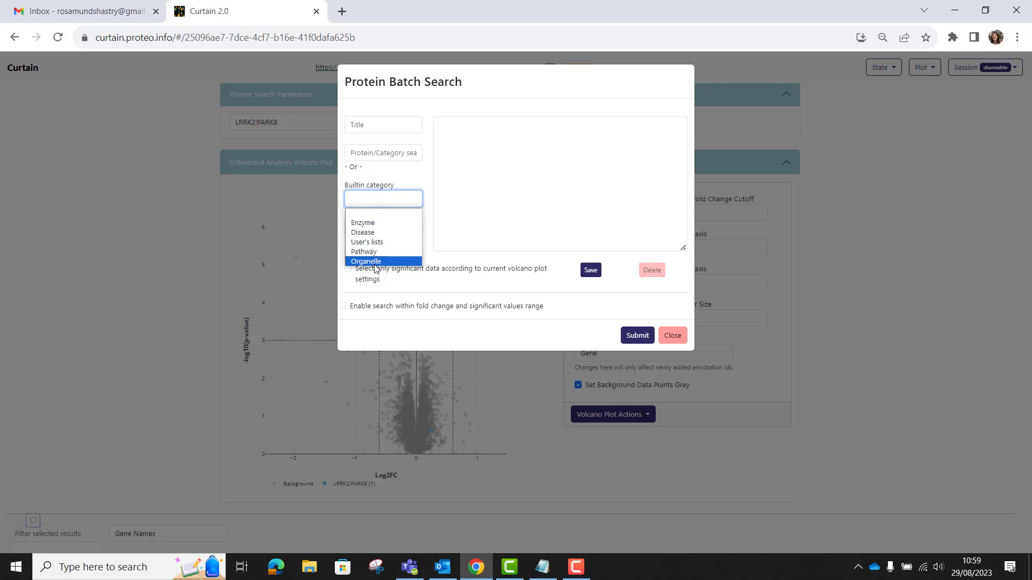
pyautogui.click(403, 224)
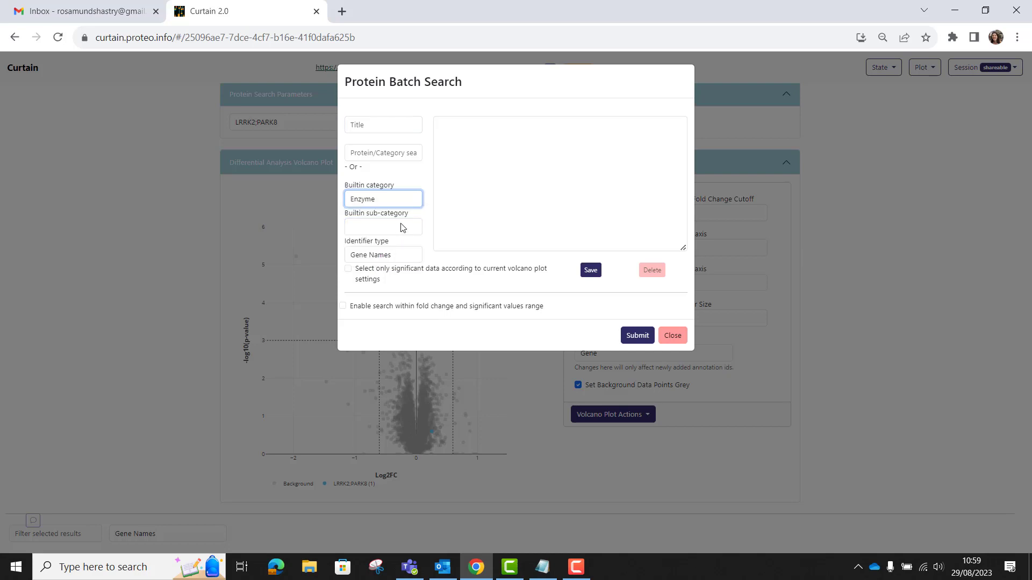
pyautogui.click(399, 228)
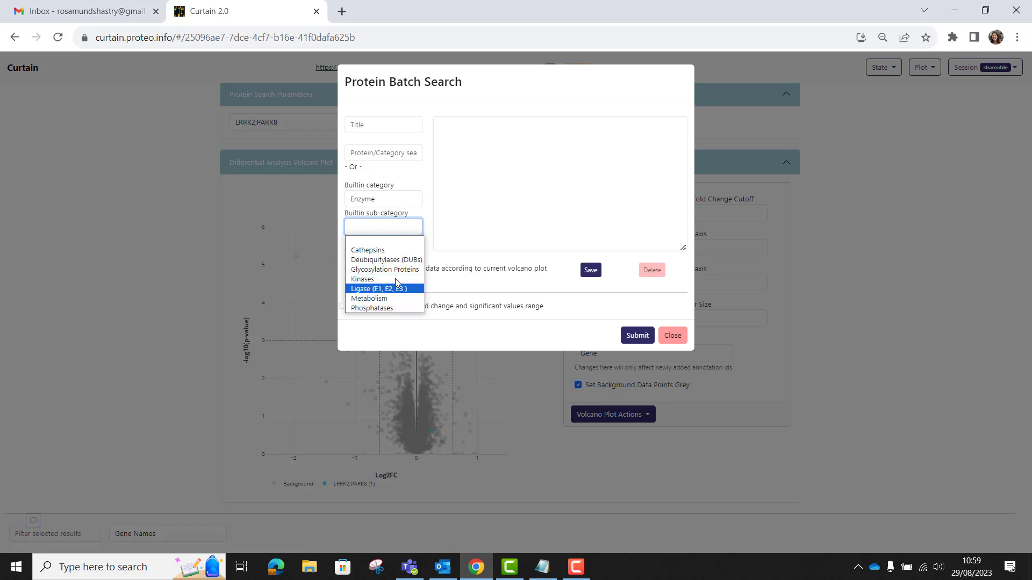
pyautogui.click(390, 202)
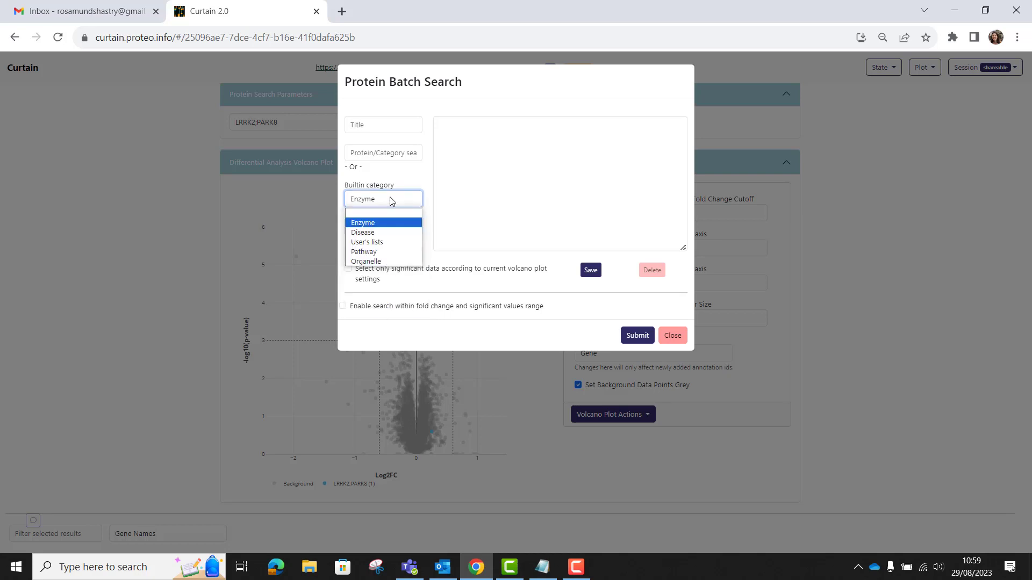
pyautogui.click(378, 231)
pyautogui.click(378, 228)
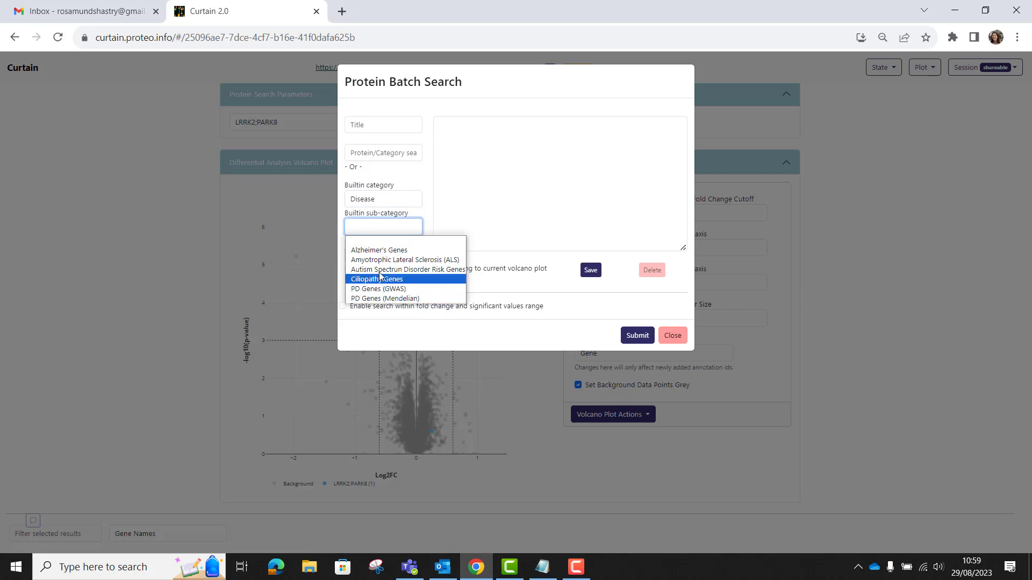
# Step: Browse the Pathway and Organelle built-in sub-categories in the batch search
pyautogui.click(390, 199)
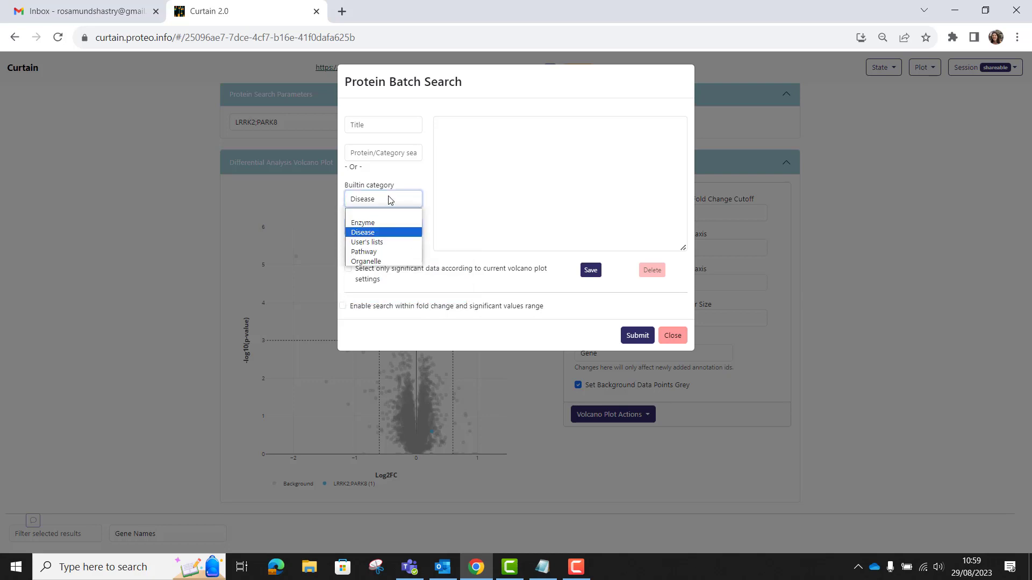
pyautogui.click(376, 251)
pyautogui.click(386, 228)
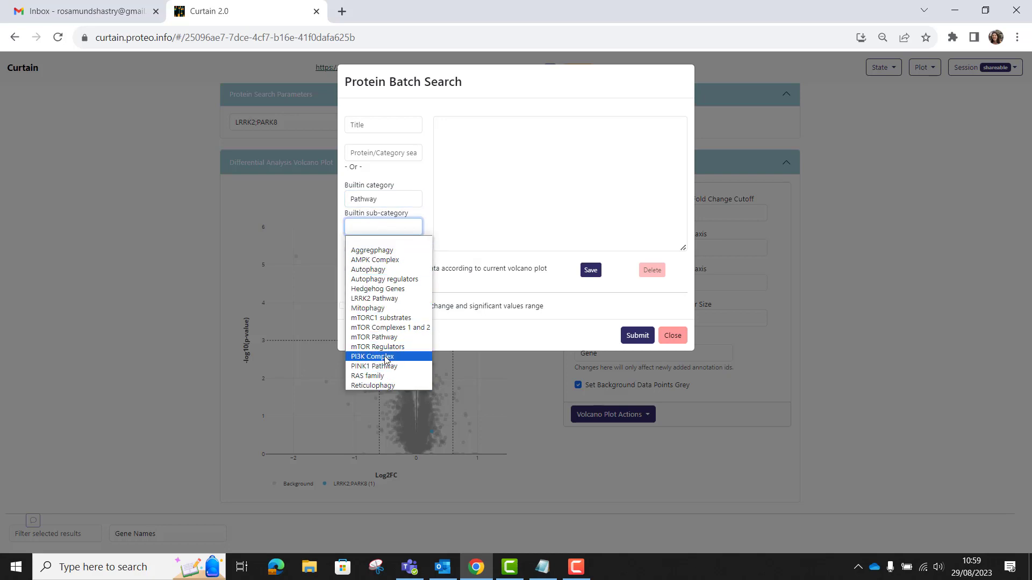
pyautogui.click(391, 203)
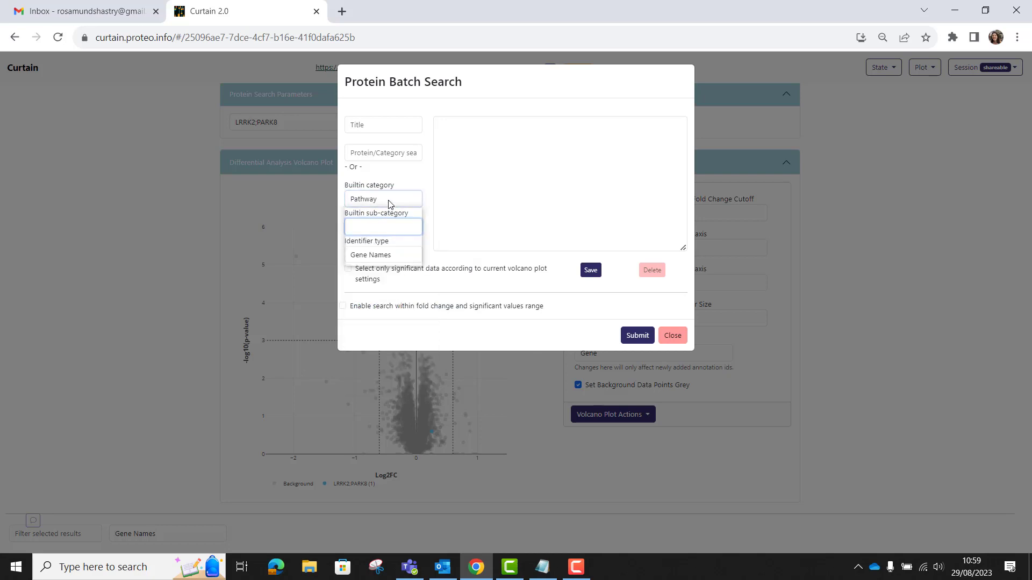
pyautogui.click(391, 201)
pyautogui.click(366, 261)
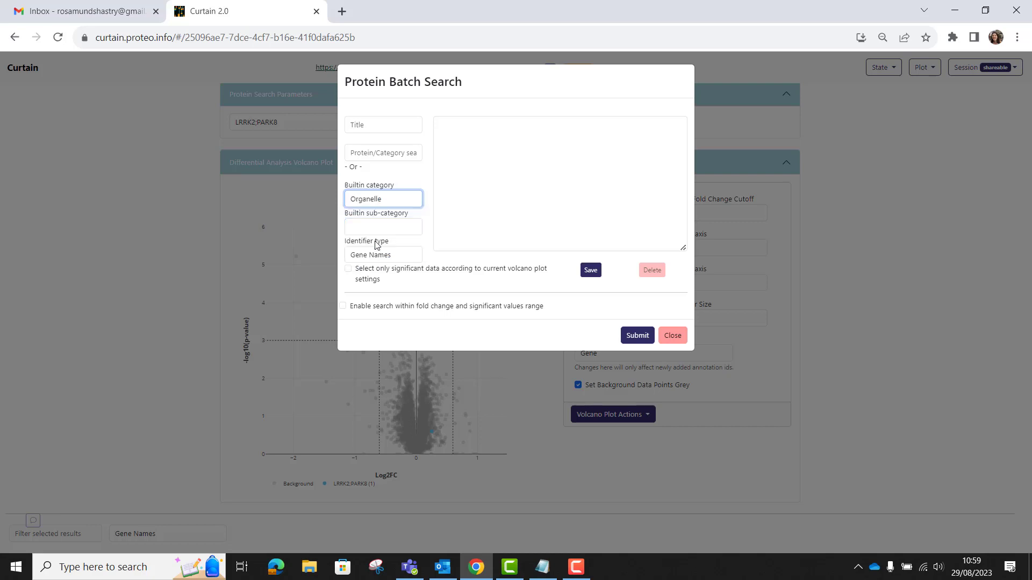
pyautogui.click(382, 227)
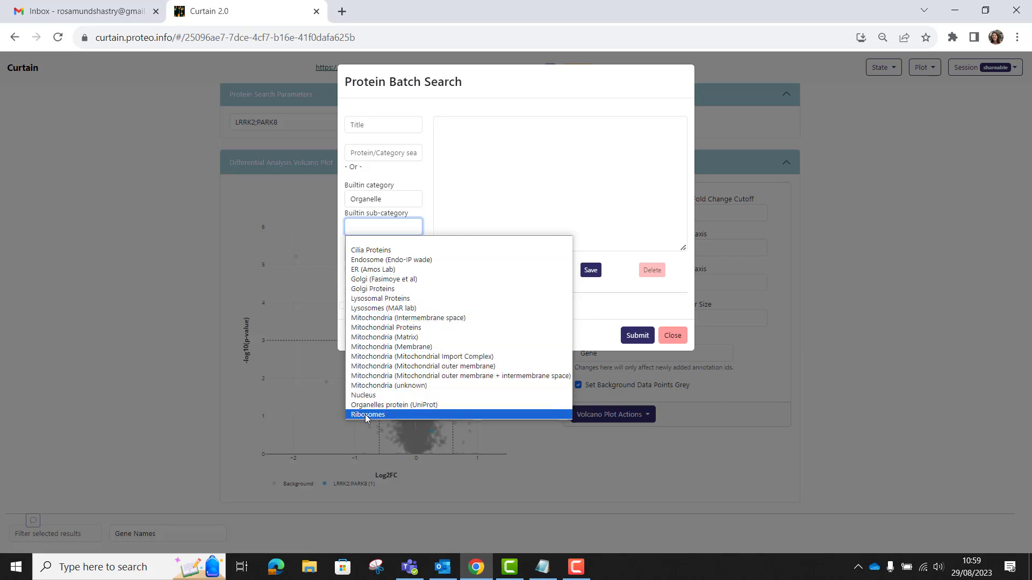
pyautogui.click(430, 211)
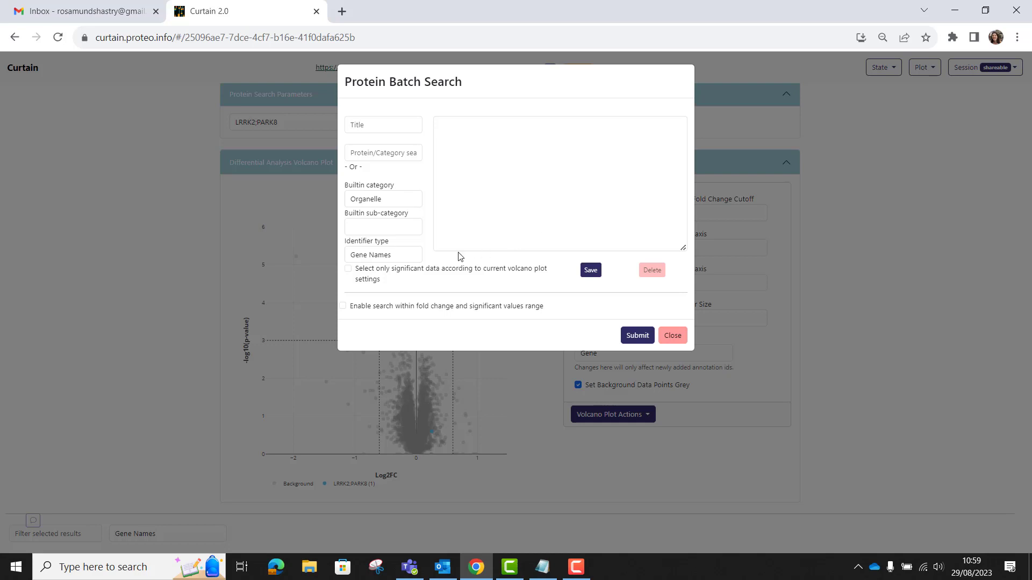
# Step: Batch search the built-in Lysosomal Proteins organelle sub-category by gene names to highlight it on the volcano plot
pyautogui.click(389, 226)
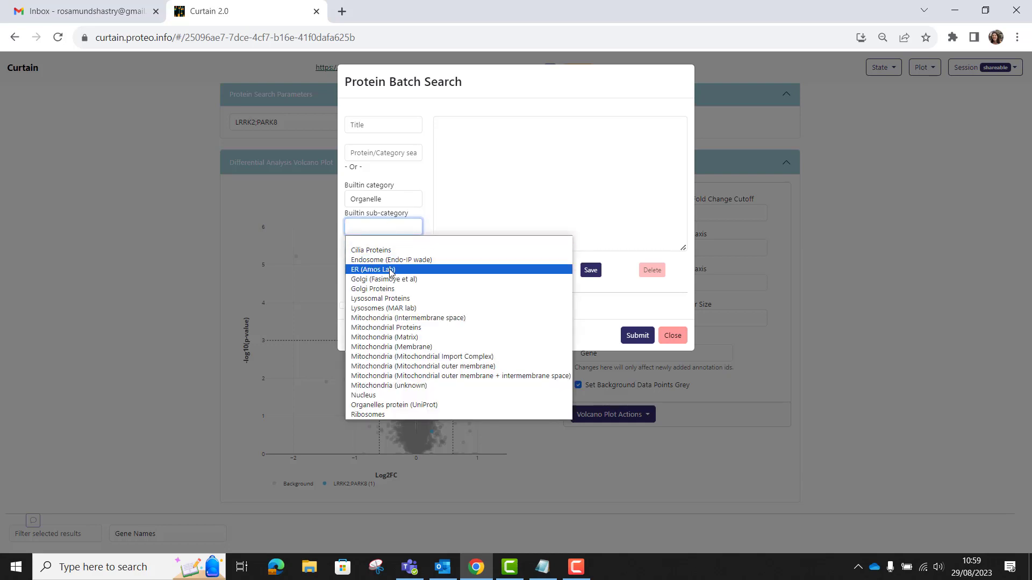
pyautogui.click(394, 300)
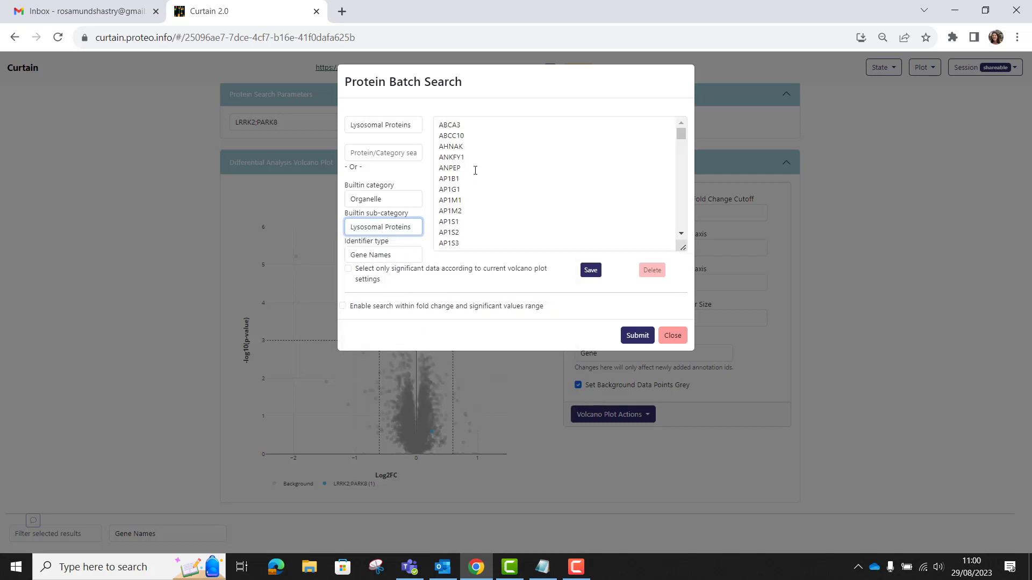
pyautogui.scroll(-5, 478, 160)
pyautogui.scroll(-12, 480, 160)
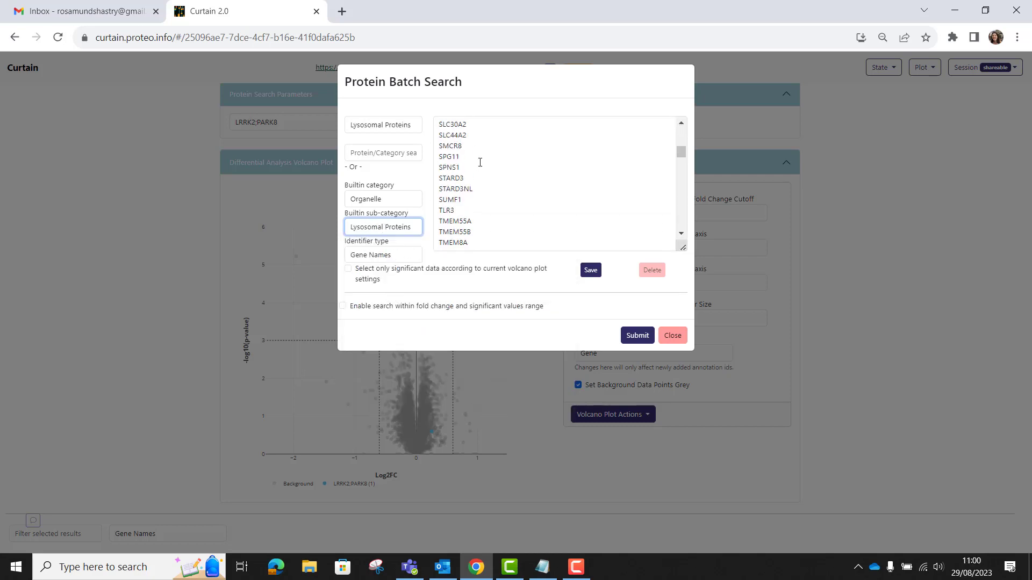
pyautogui.scroll(-10, 480, 165)
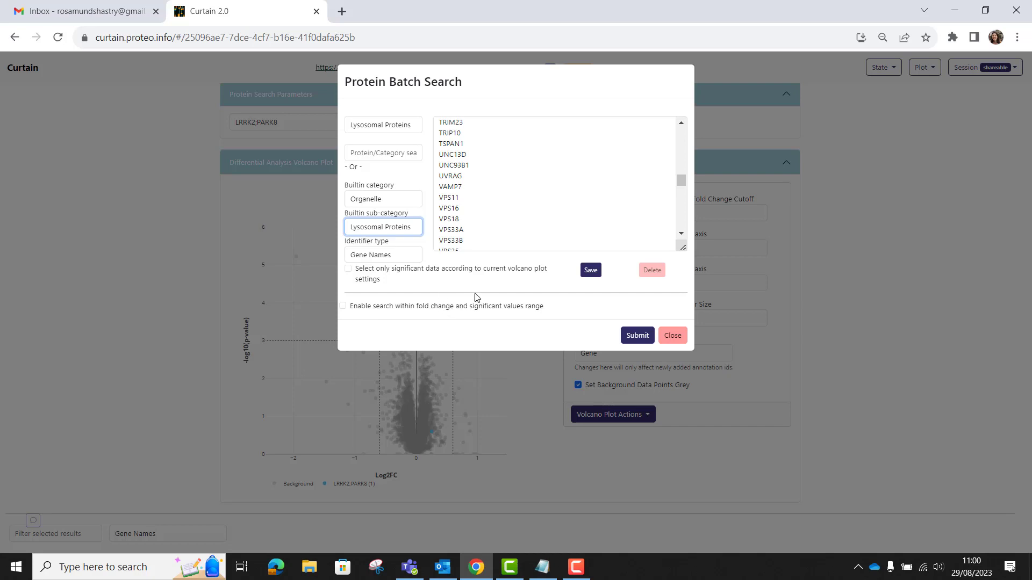
pyautogui.click(634, 337)
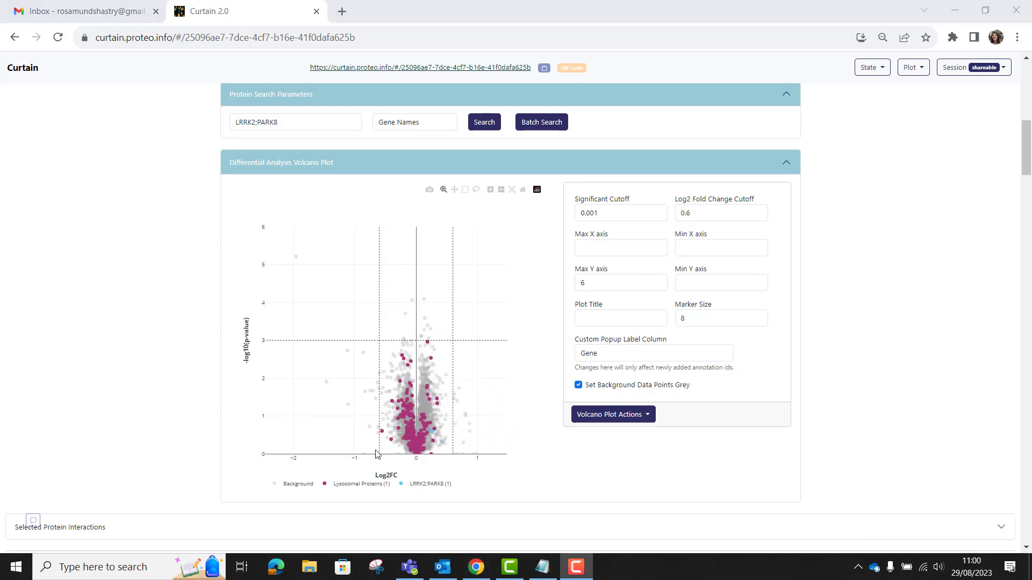
# Step: Hide and re-show the Lysosomal Proteins selection on the volcano plot through its legend entry
pyautogui.click(350, 486)
pyautogui.click(350, 486)
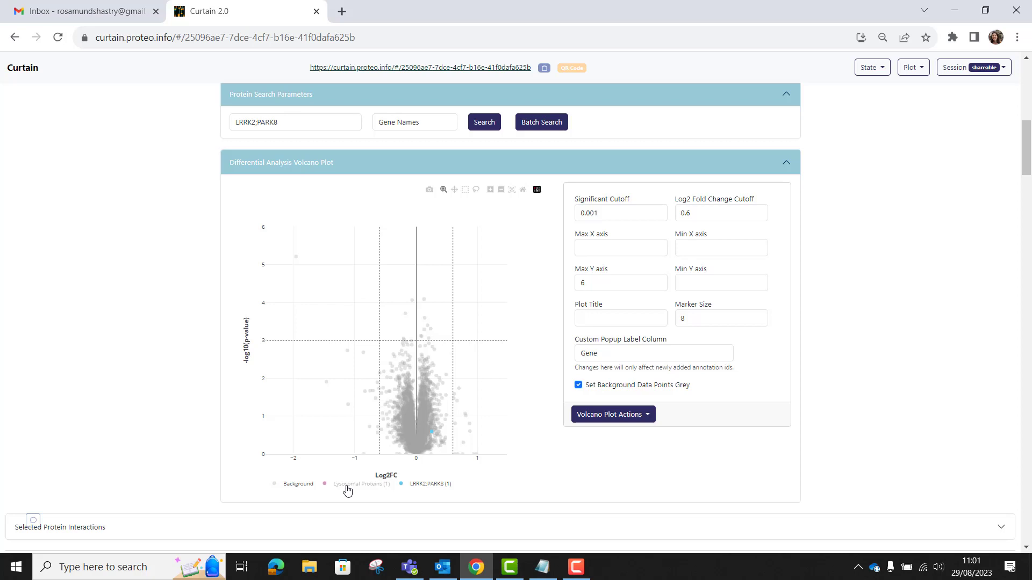
pyautogui.click(347, 486)
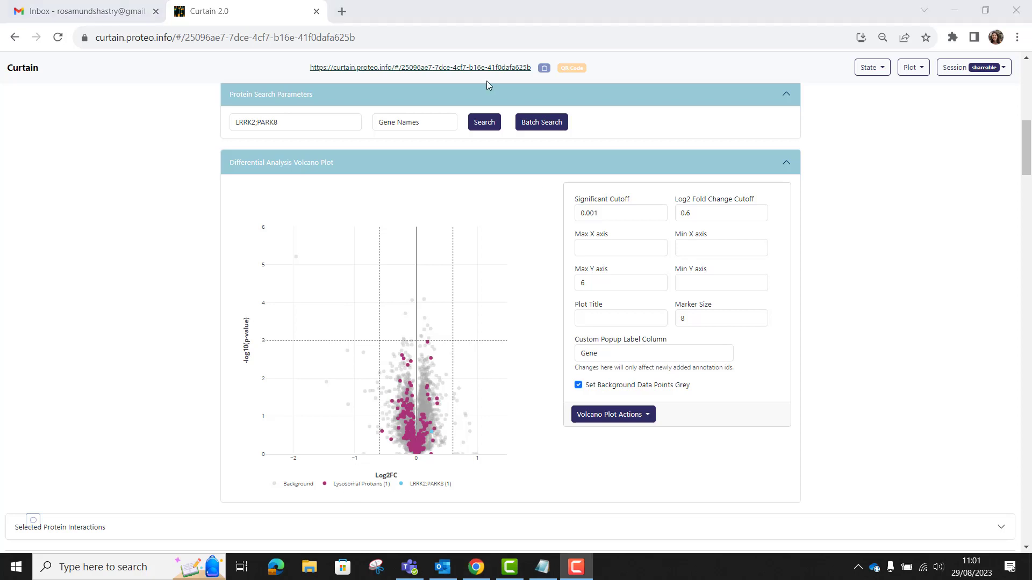
# Step: Set the volcano plot title to Curtain Tutorial, redraw the plot, and download it
pyautogui.click(607, 312)
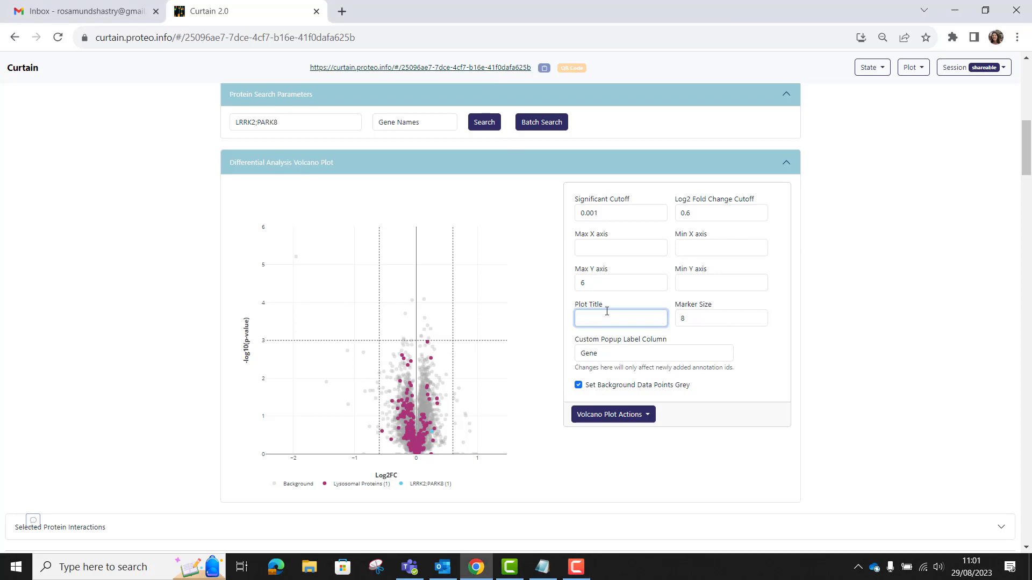
pyautogui.write('Curtain Tutorial')
pyautogui.click(614, 415)
pyautogui.click(597, 436)
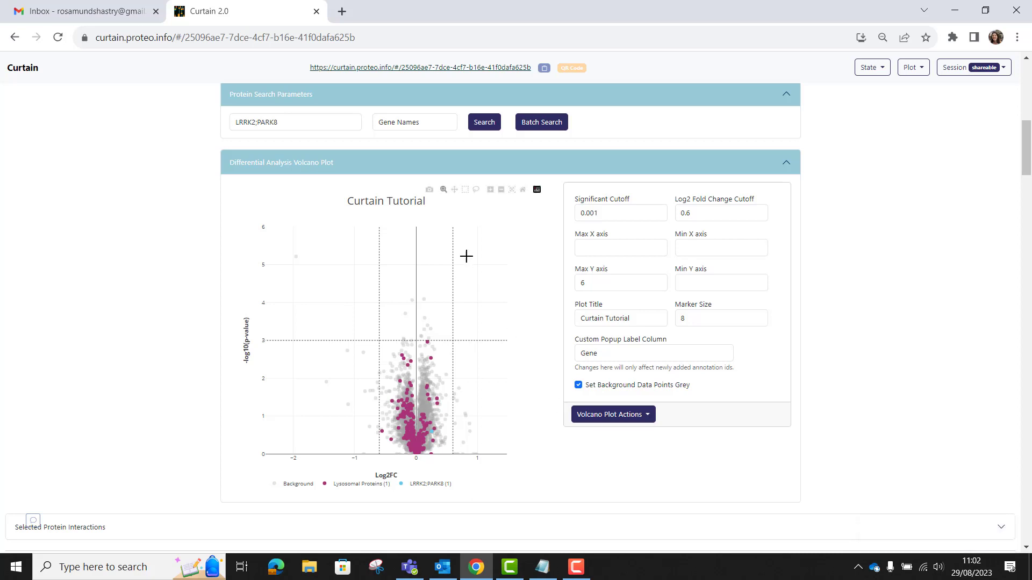
pyautogui.click(429, 191)
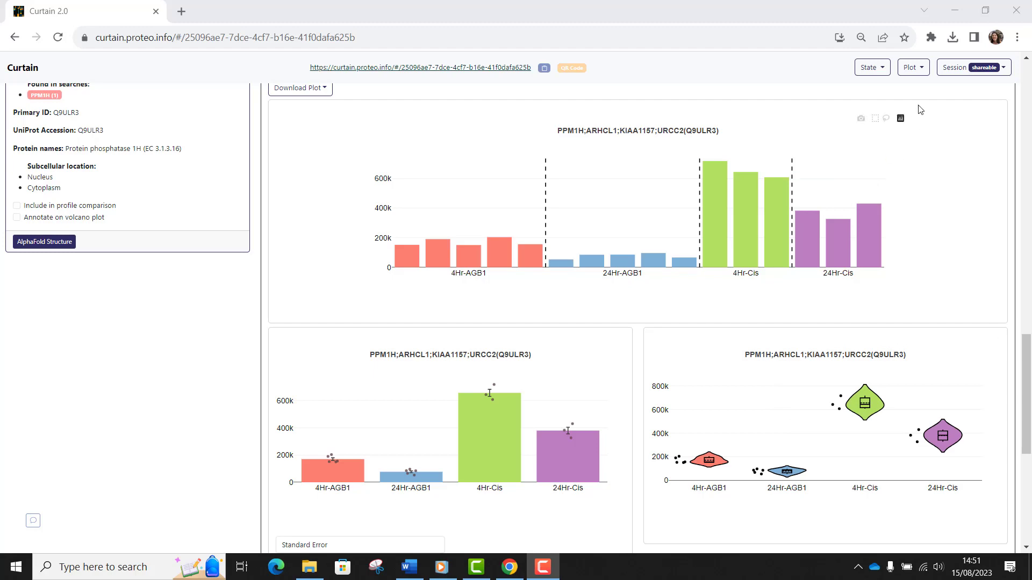
# Step: Apply the Tol_bright built-in colour palette with bar chart colours reset
pyautogui.click(914, 68)
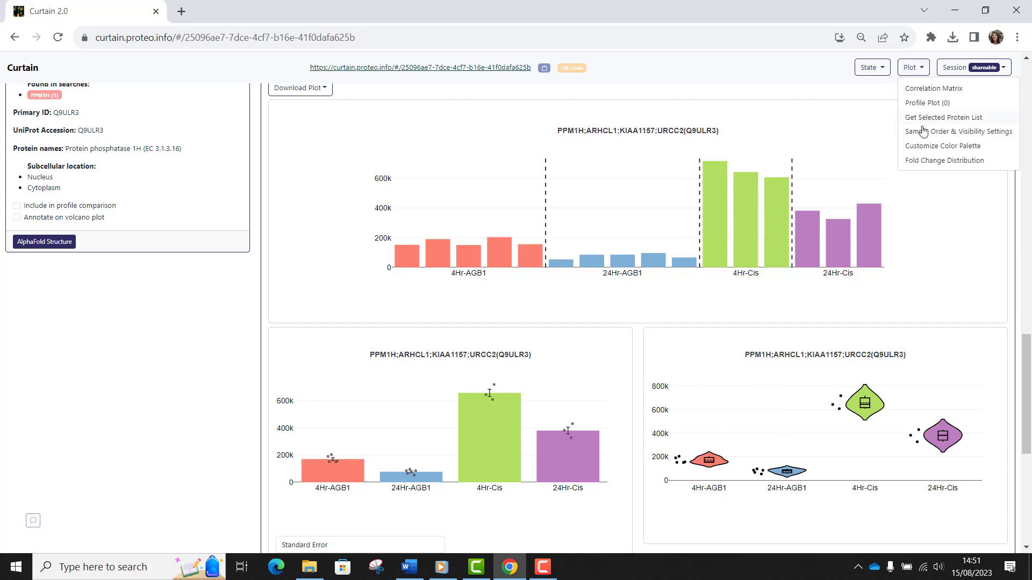
pyautogui.click(924, 147)
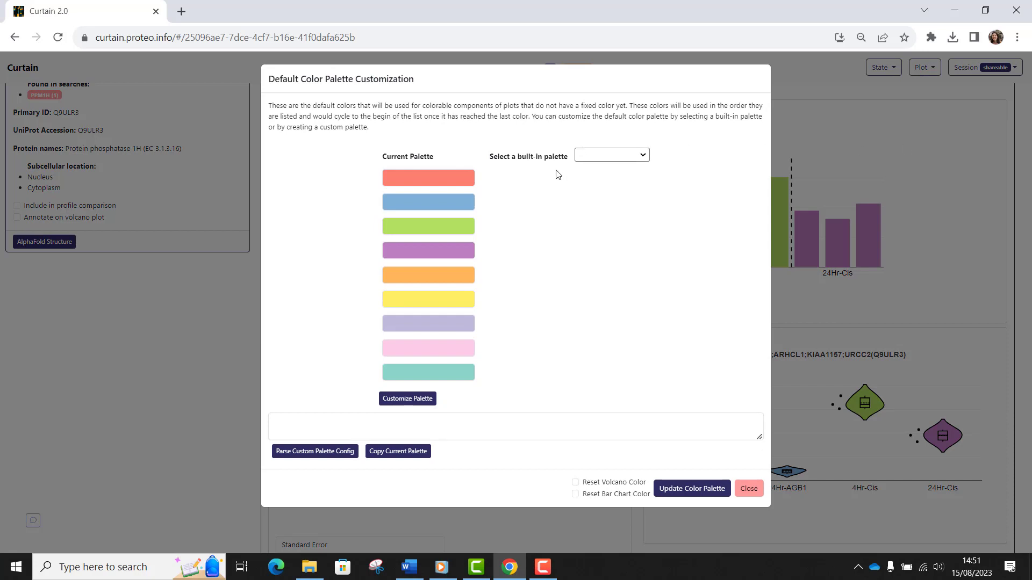
pyautogui.click(617, 159)
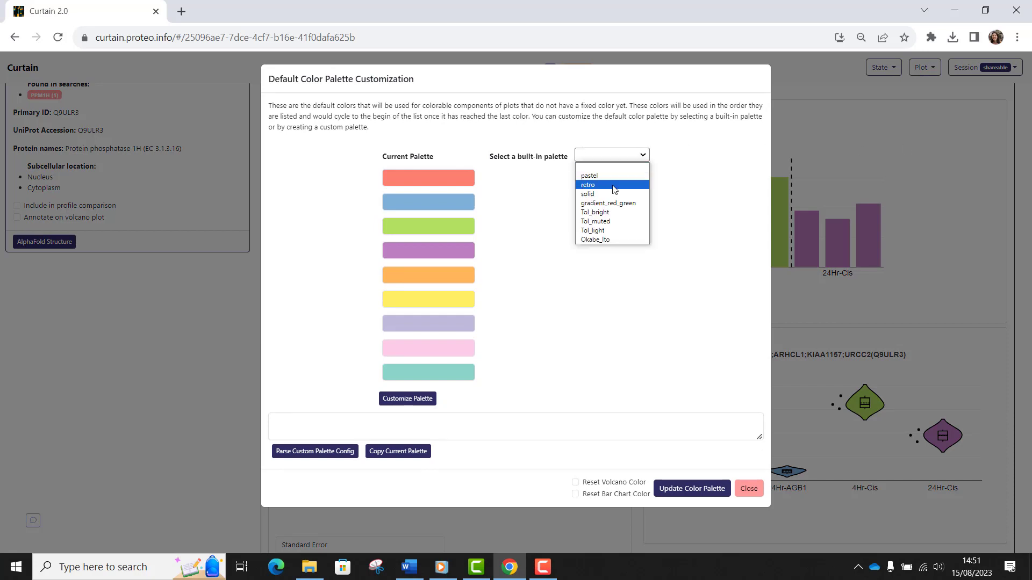
pyautogui.click(612, 212)
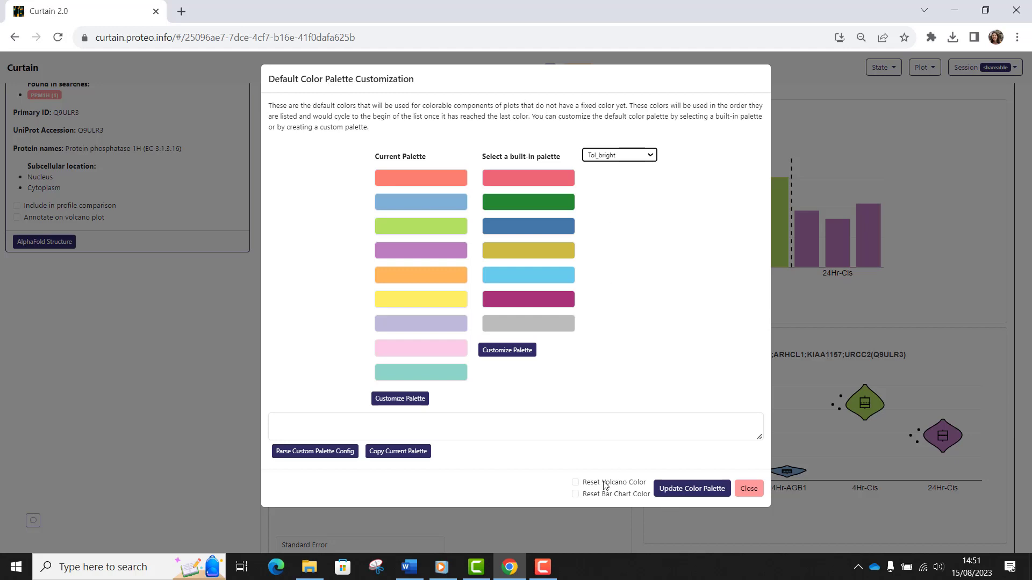
pyautogui.click(575, 495)
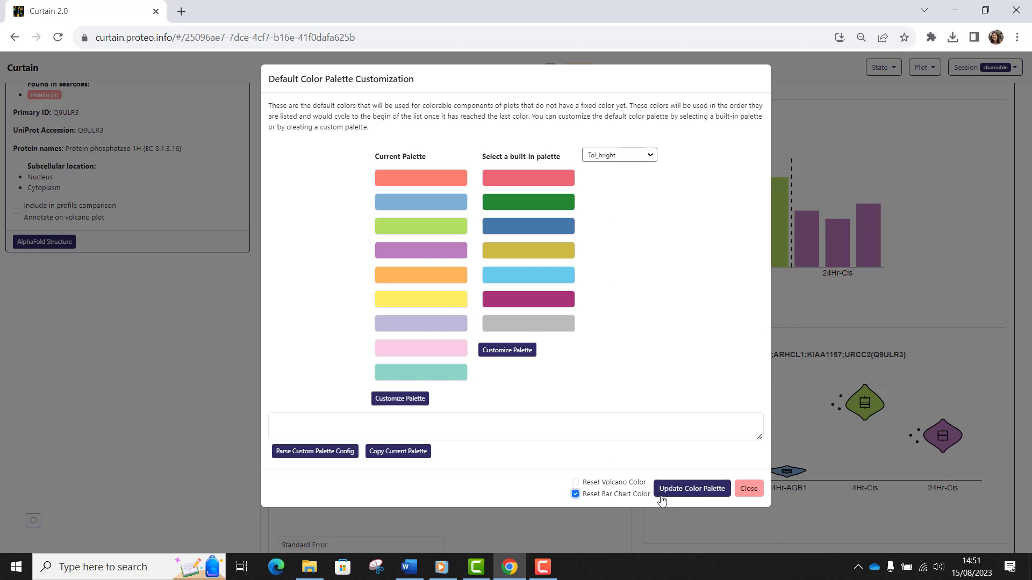
pyautogui.click(685, 489)
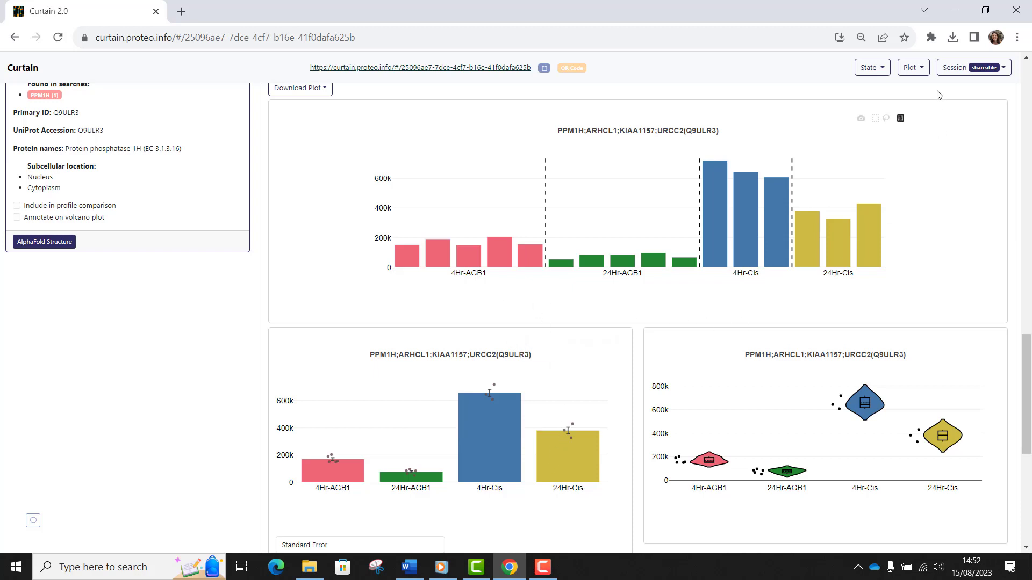
# Step: Reorder the sample groups so 4Hr-Cis comes before 24Hr-AGB1 in the sample order settings
pyautogui.click(926, 70)
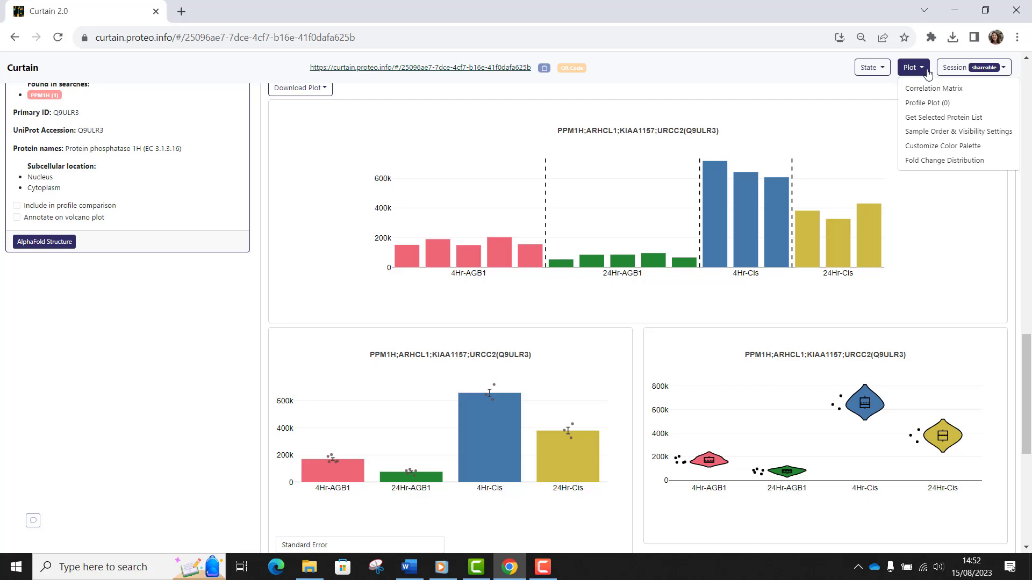
pyautogui.click(922, 135)
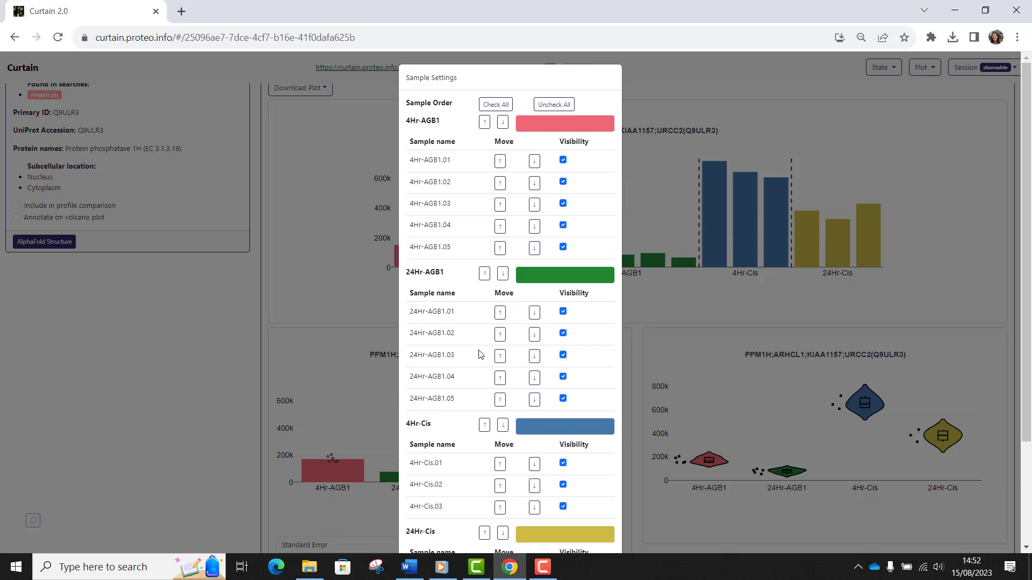
pyautogui.click(503, 275)
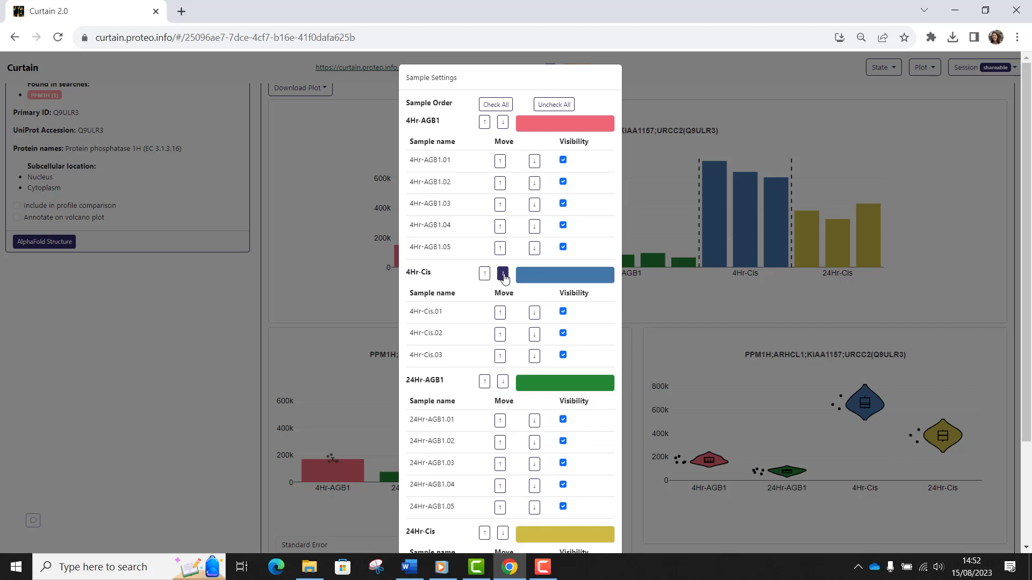
pyautogui.scroll(-3, 438, 354)
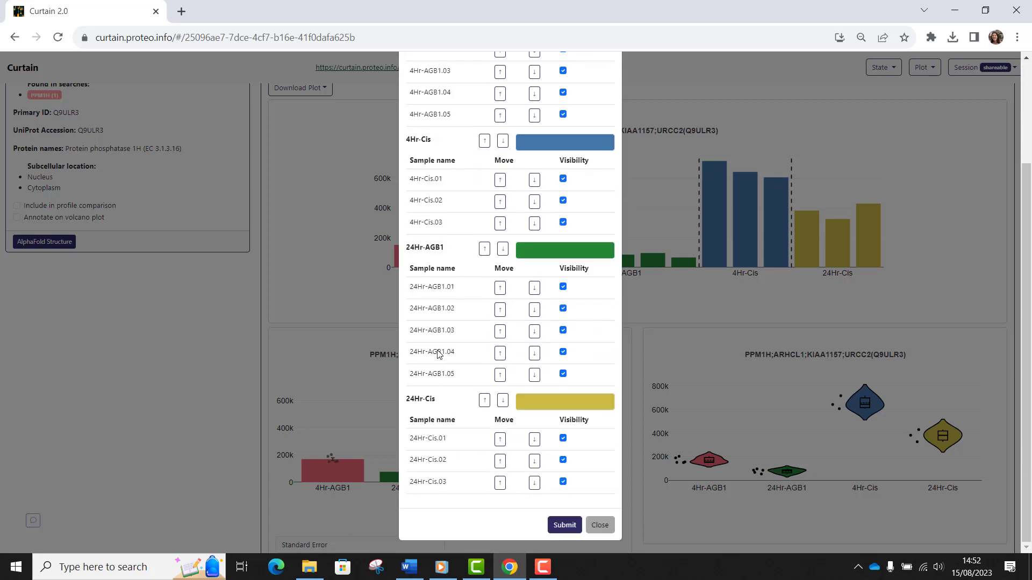
pyautogui.click(568, 529)
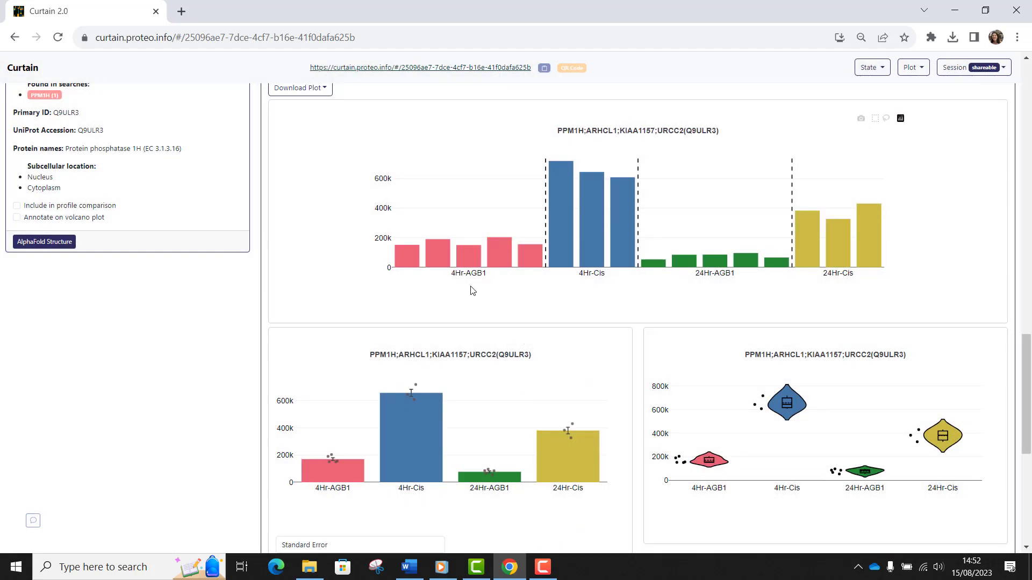